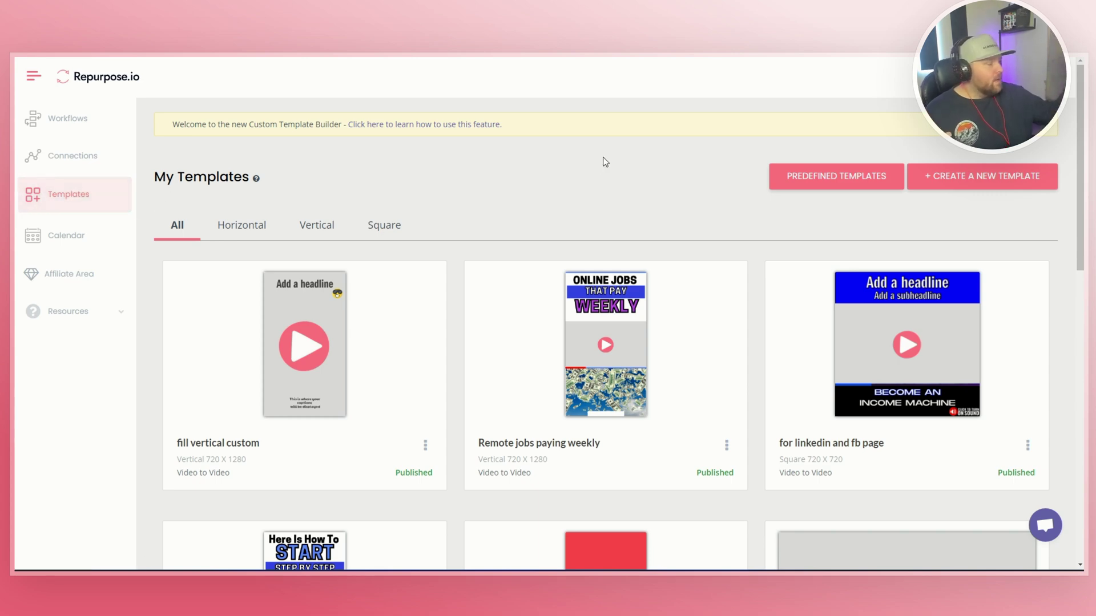
scroll(580, 303, down, 5)
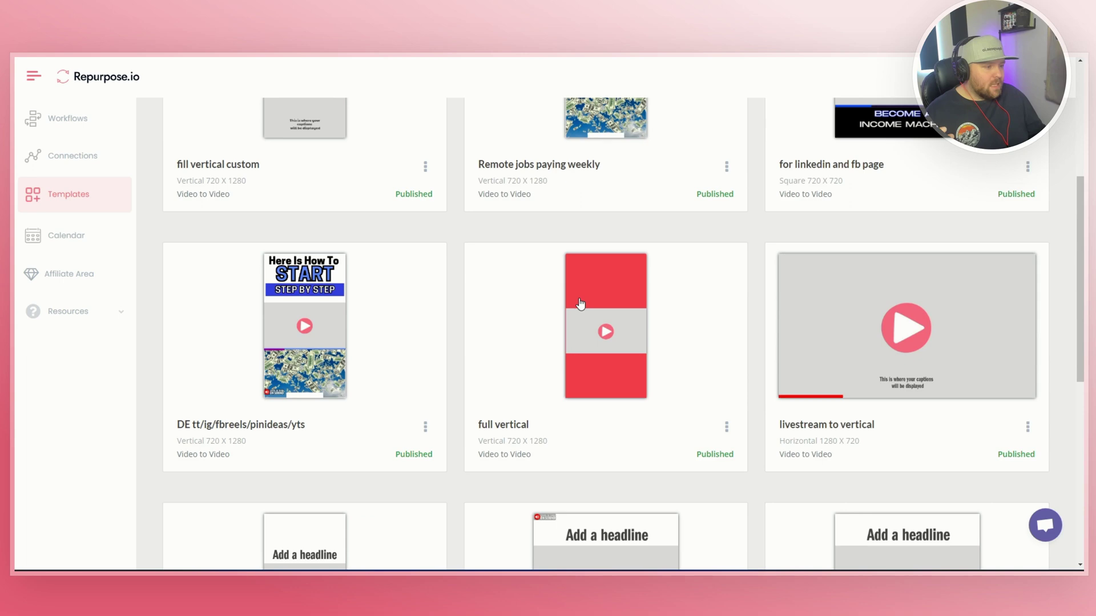
scroll(580, 303, down, 7)
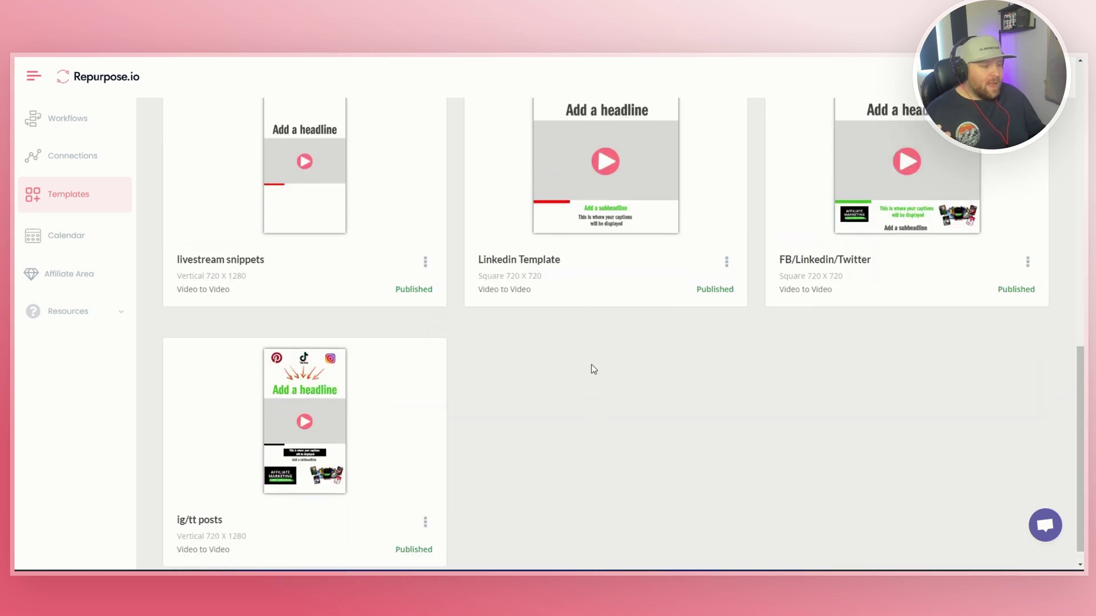
scroll(591, 368, up, 8)
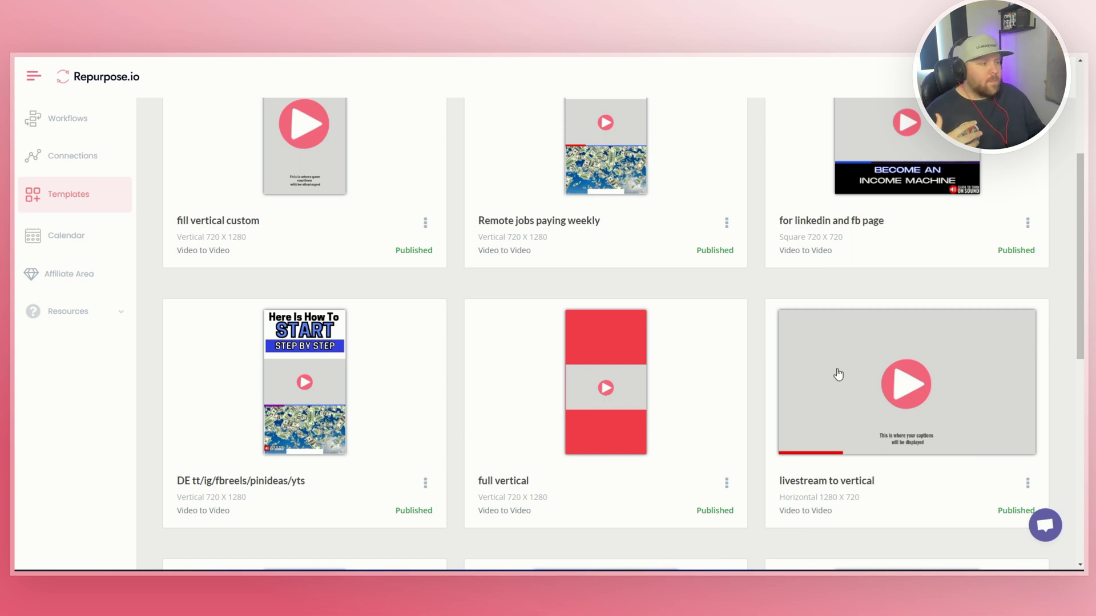
scroll(550, 397, up, 2)
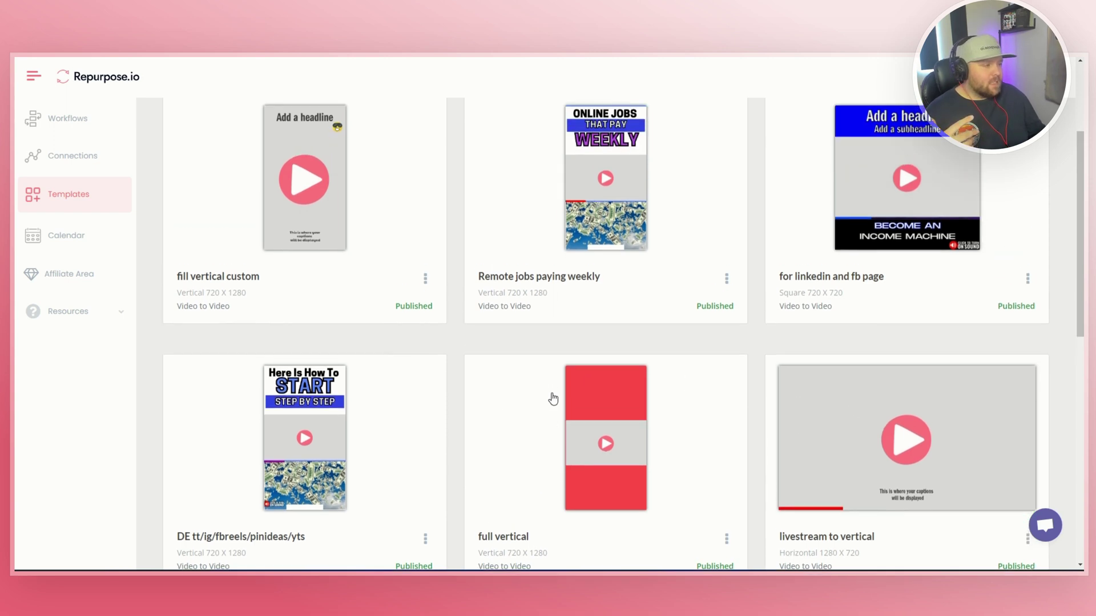
scroll(550, 394, down, 1)
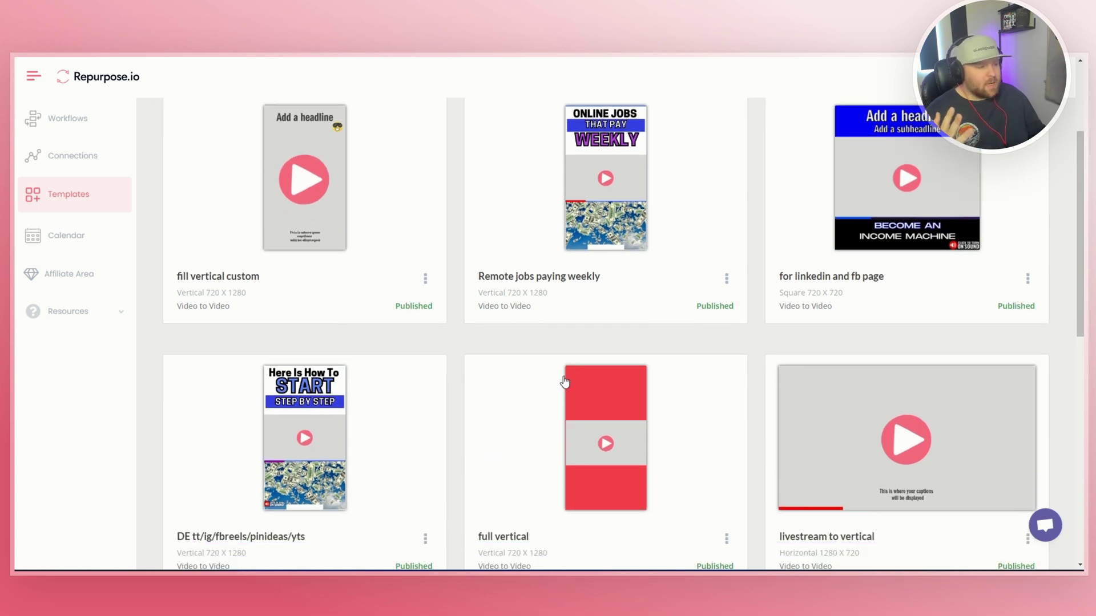
scroll(643, 318, up, 1)
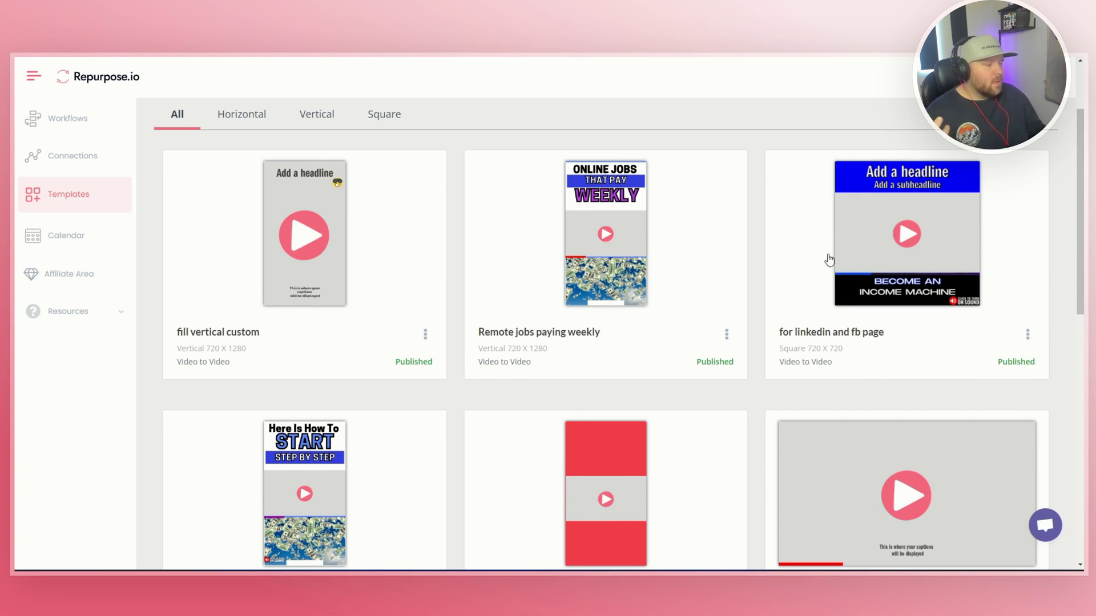
scroll(825, 260, up, 1)
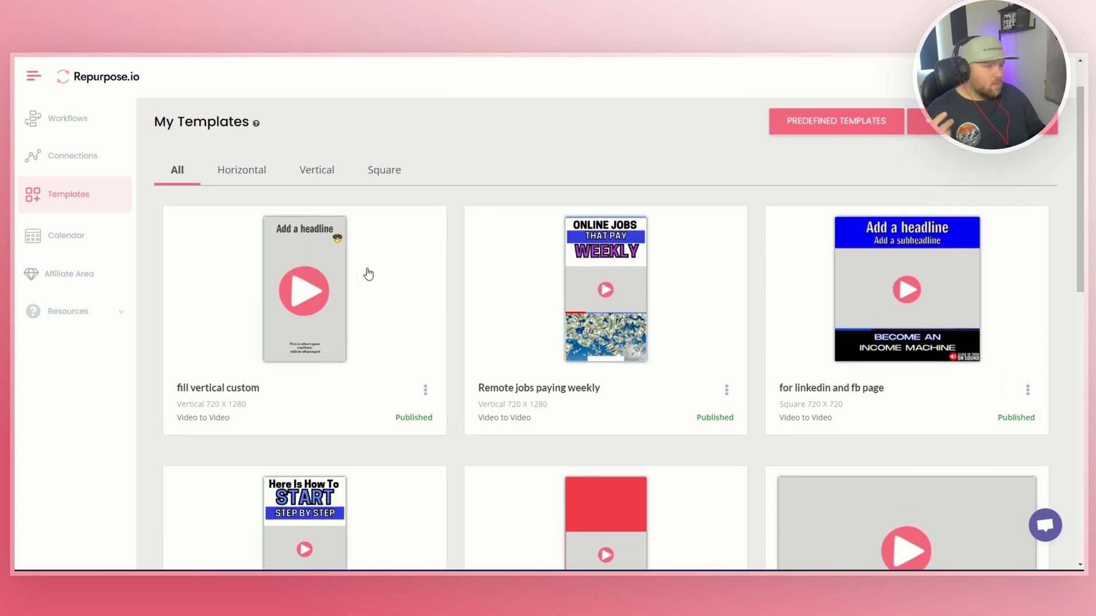
click(386, 172)
click(318, 218)
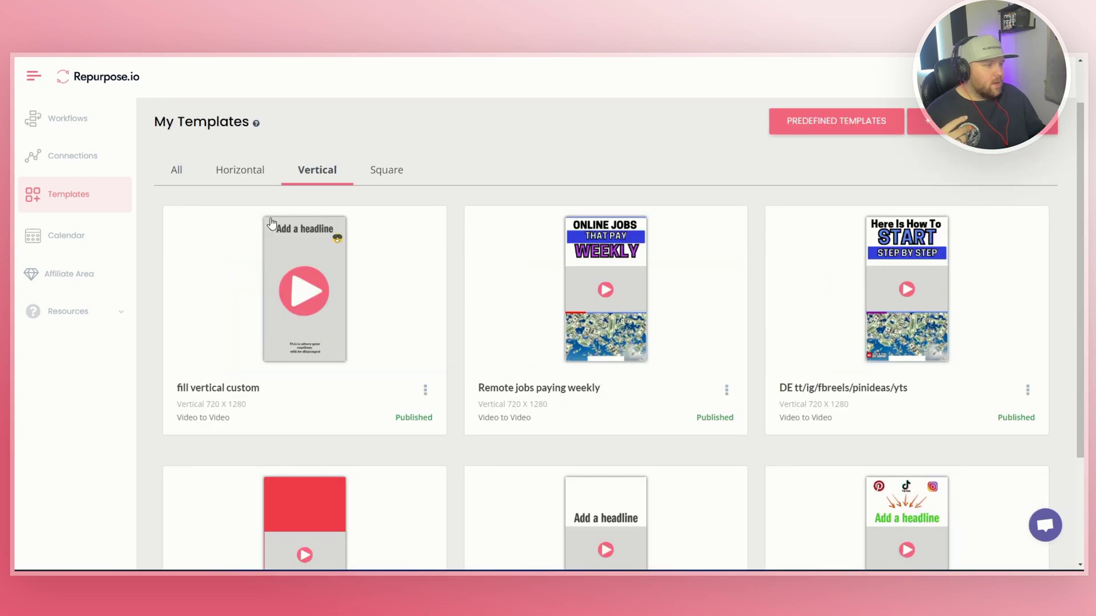
click(240, 174)
click(177, 221)
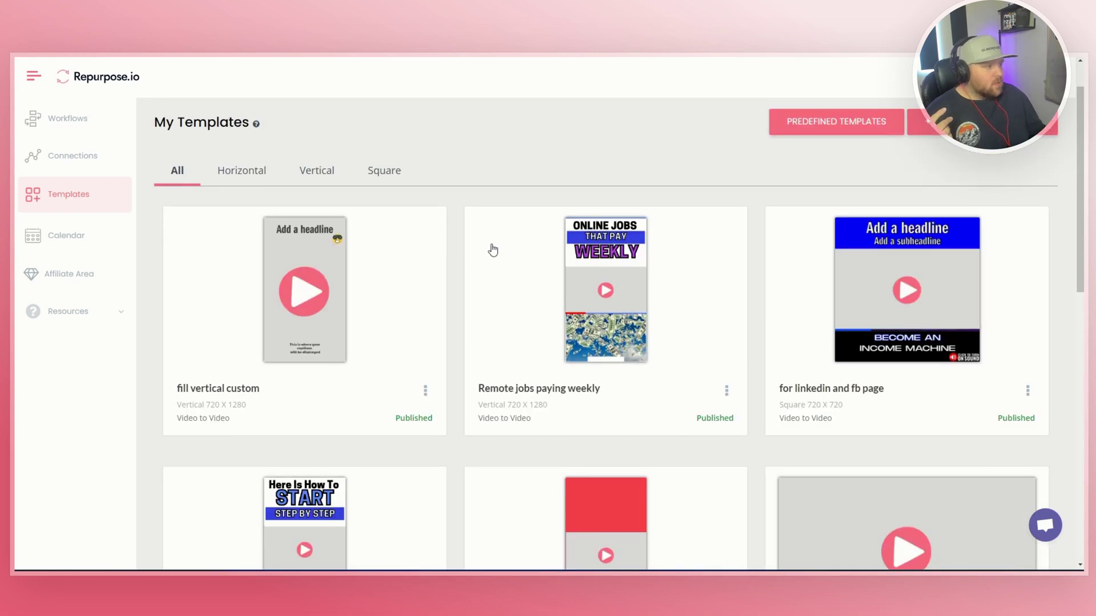
scroll(508, 249, up, 1)
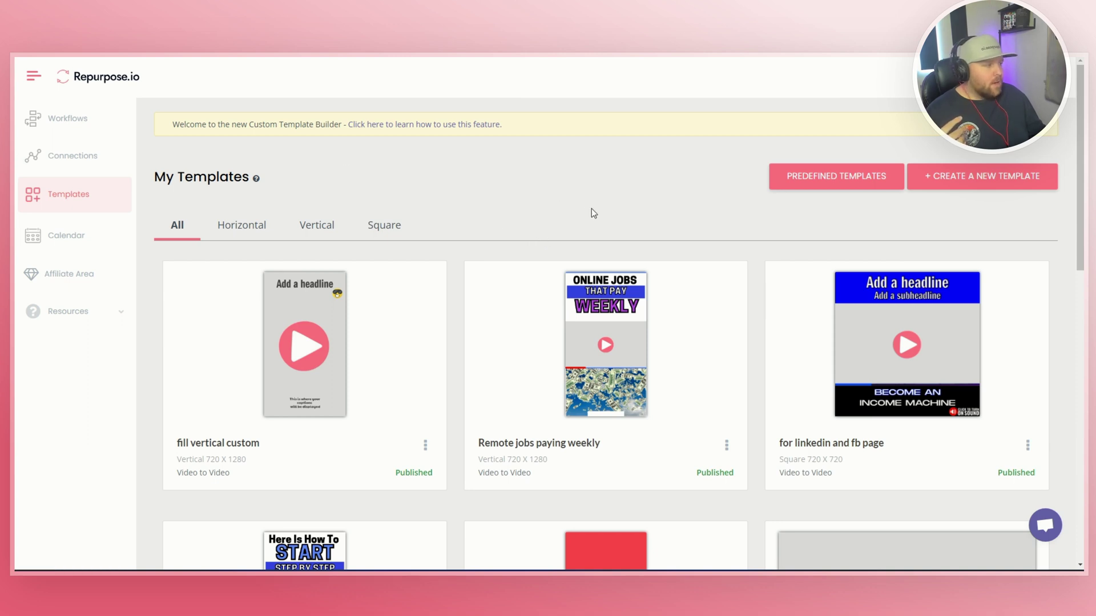
click(834, 181)
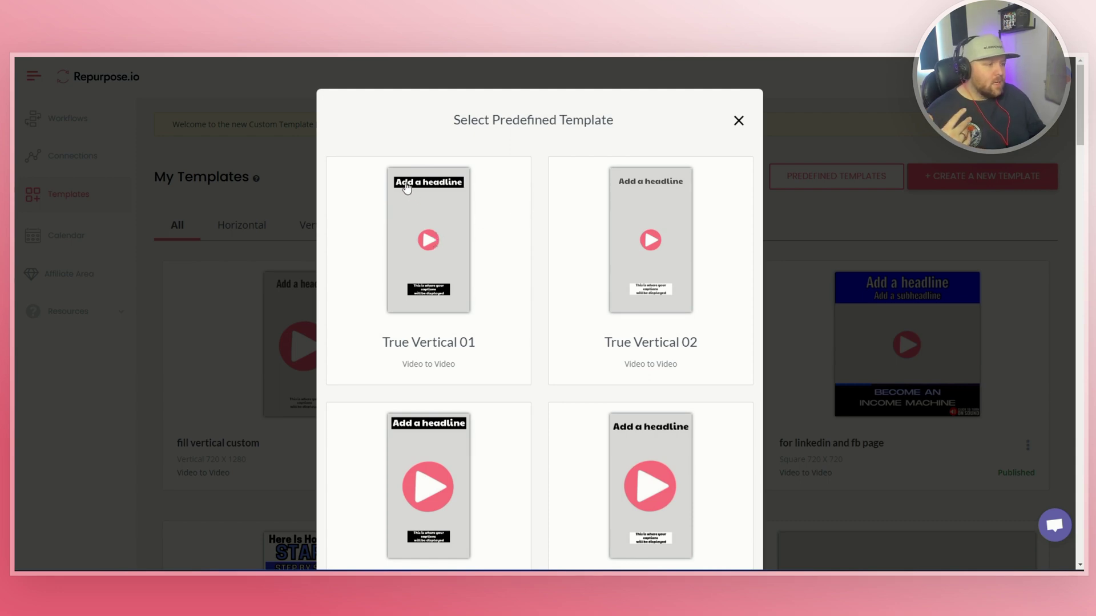
scroll(469, 244, down, 1)
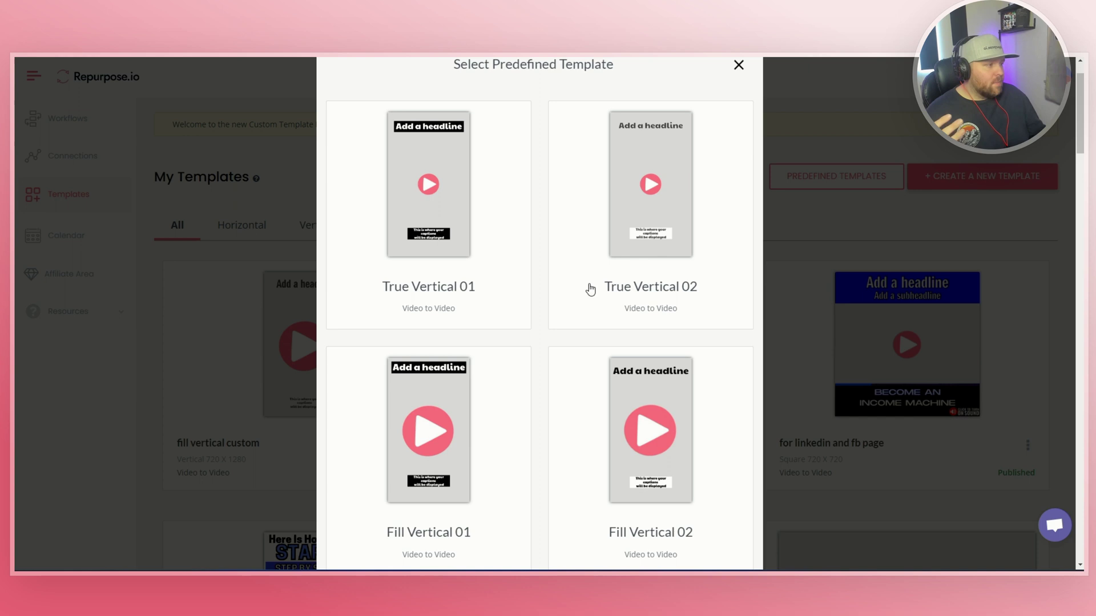
scroll(639, 276, down, 2)
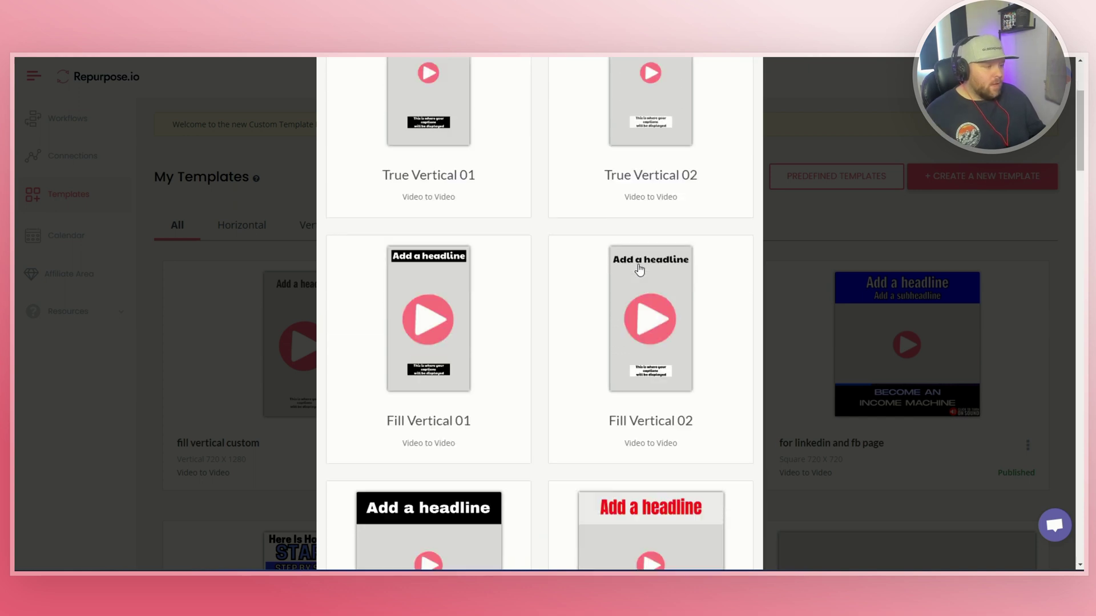
scroll(639, 271, up, 1)
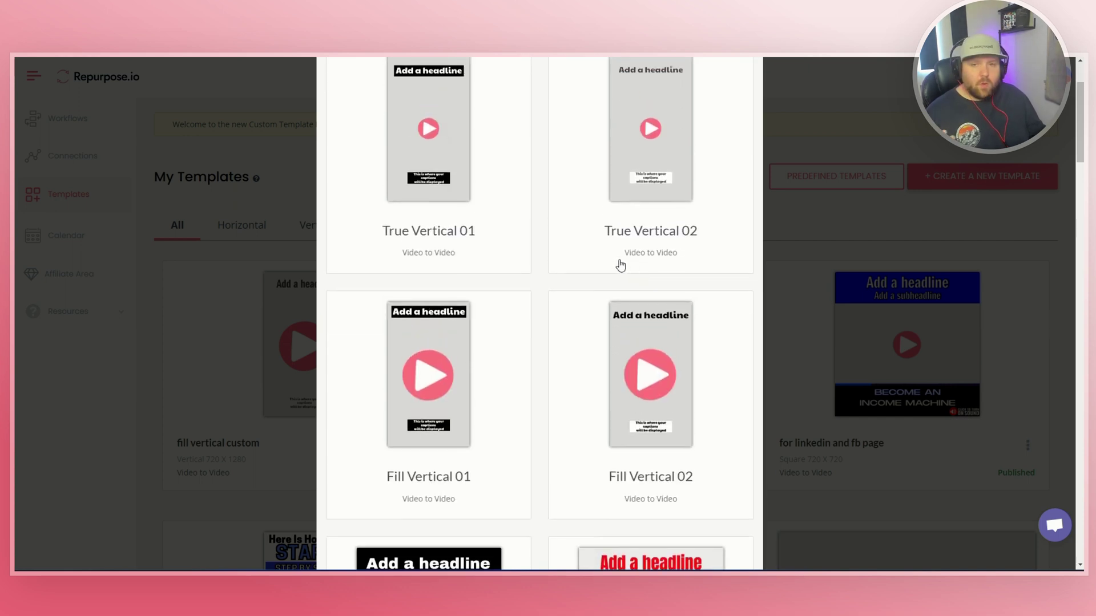
scroll(621, 264, down, 4)
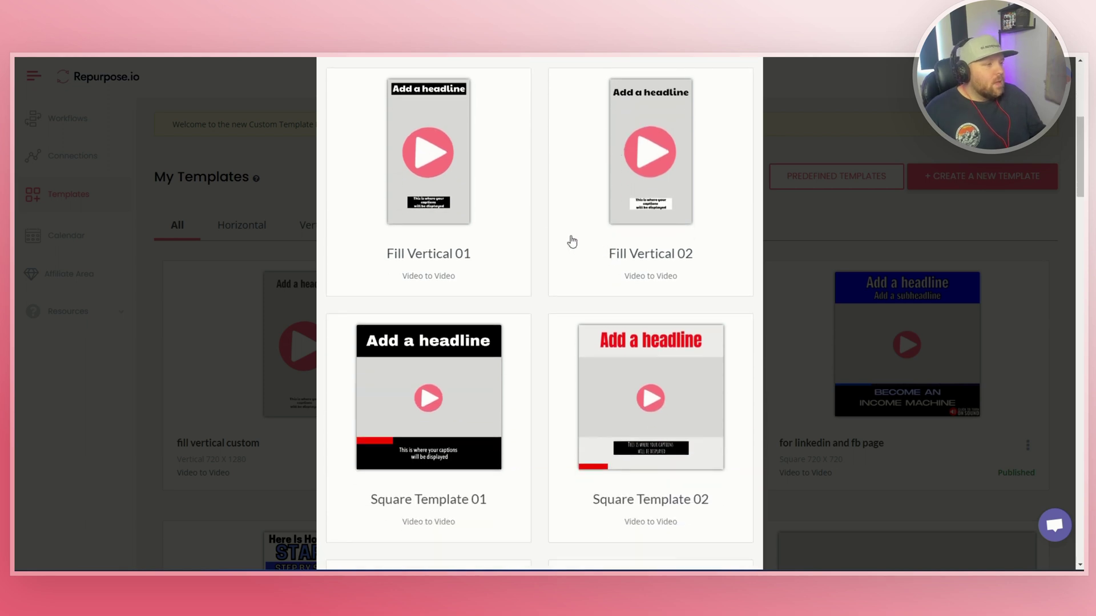
scroll(565, 247, down, 2)
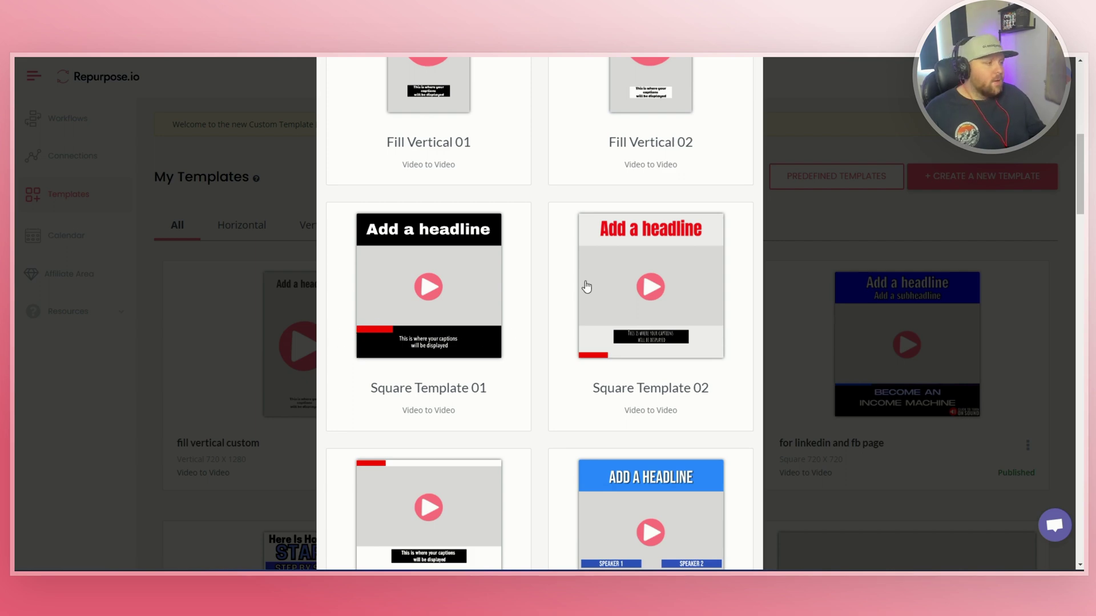
scroll(584, 286, down, 1)
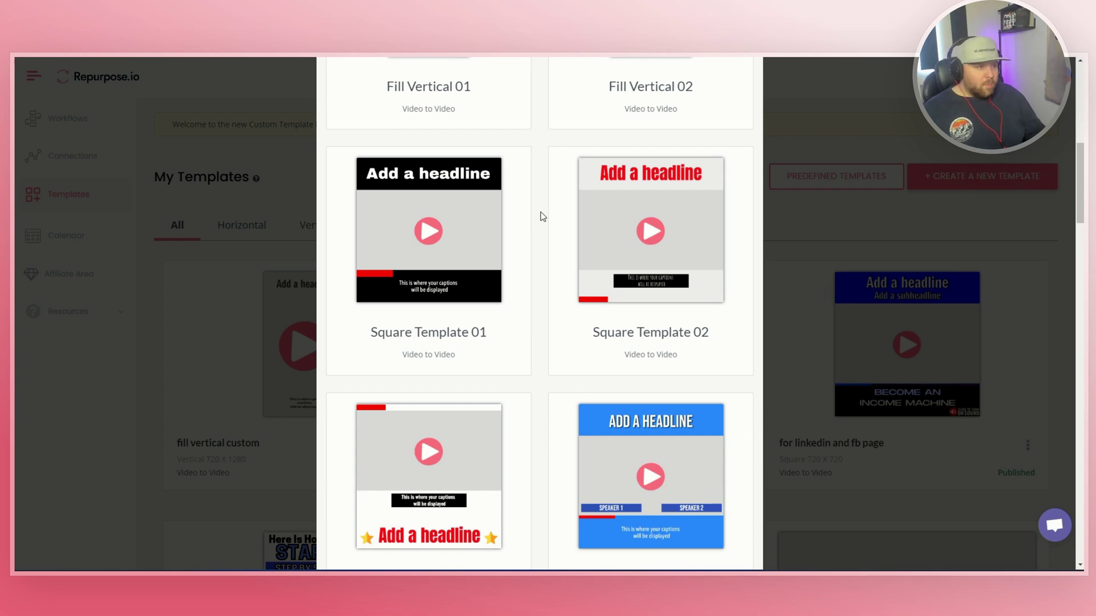
scroll(543, 212, down, 1)
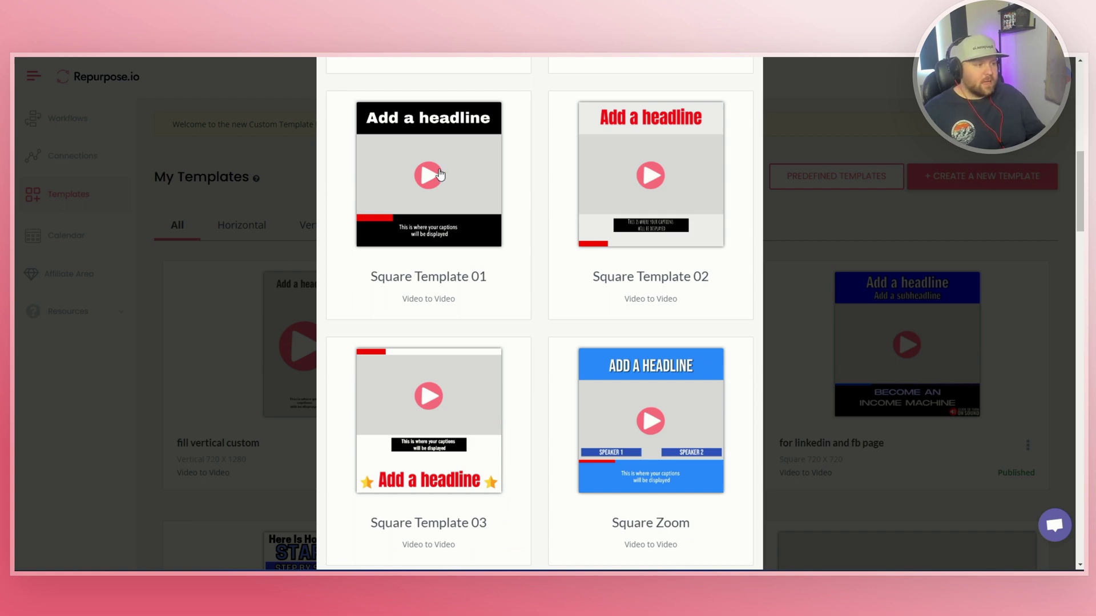
scroll(517, 209, down, 1)
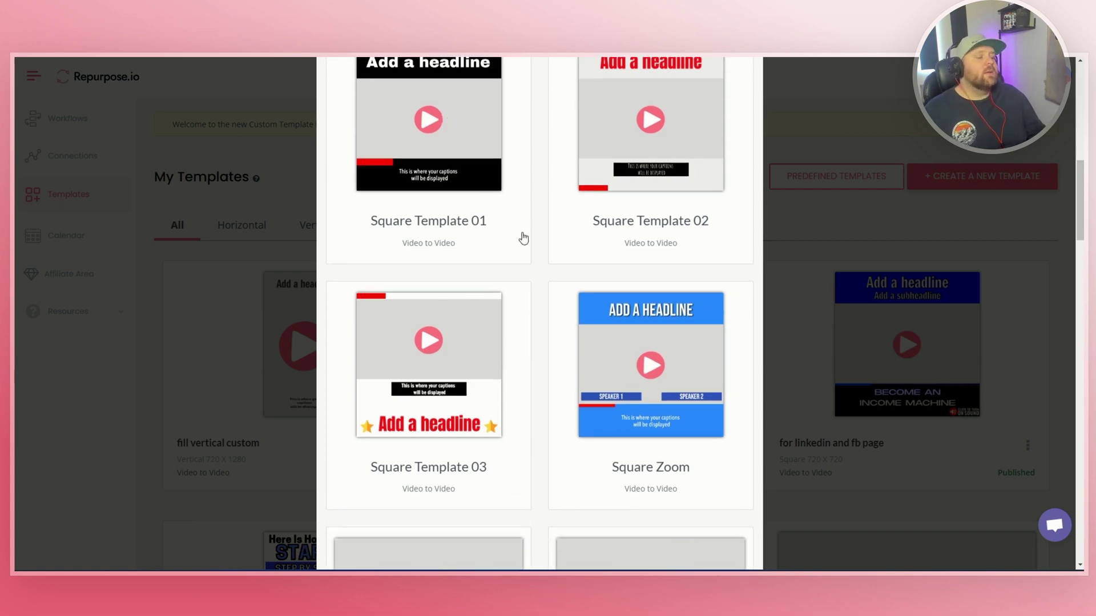
scroll(555, 278, down, 1)
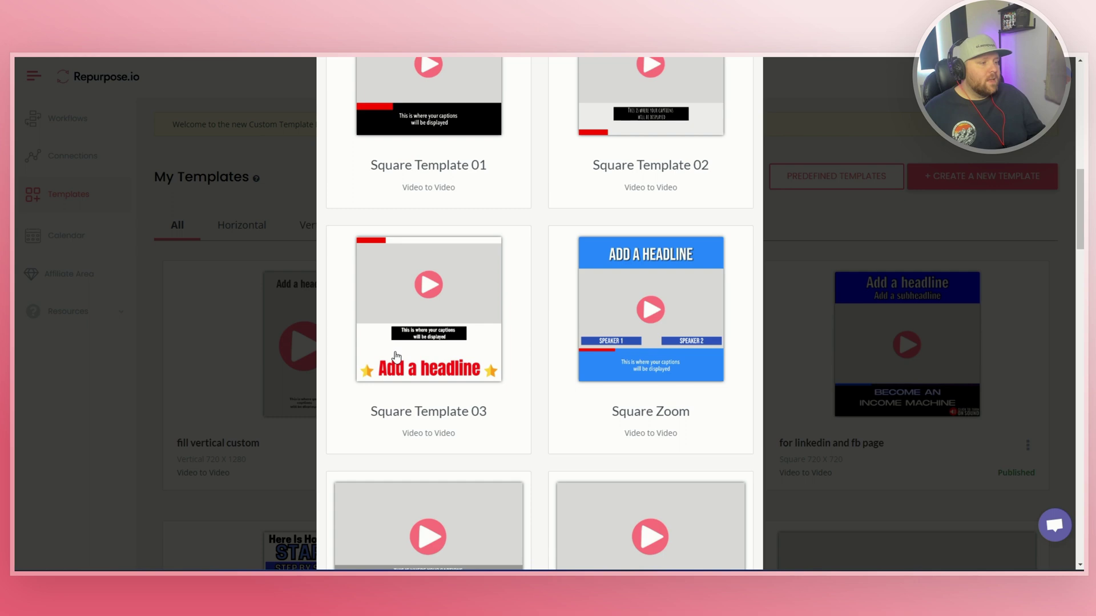
scroll(468, 322, down, 2)
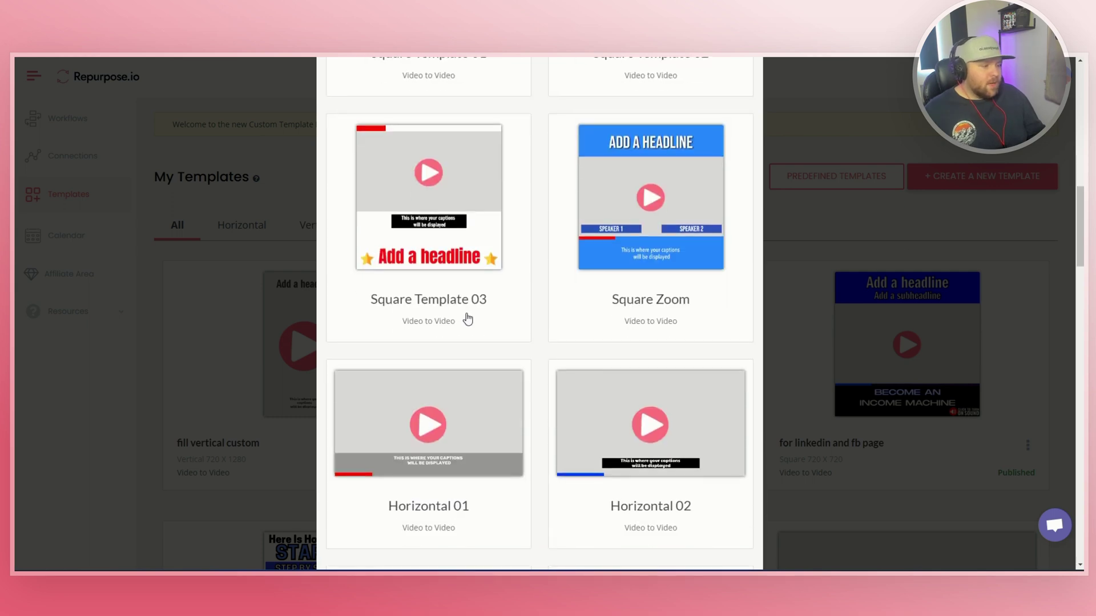
scroll(468, 320, down, 3)
scroll(471, 320, down, 1)
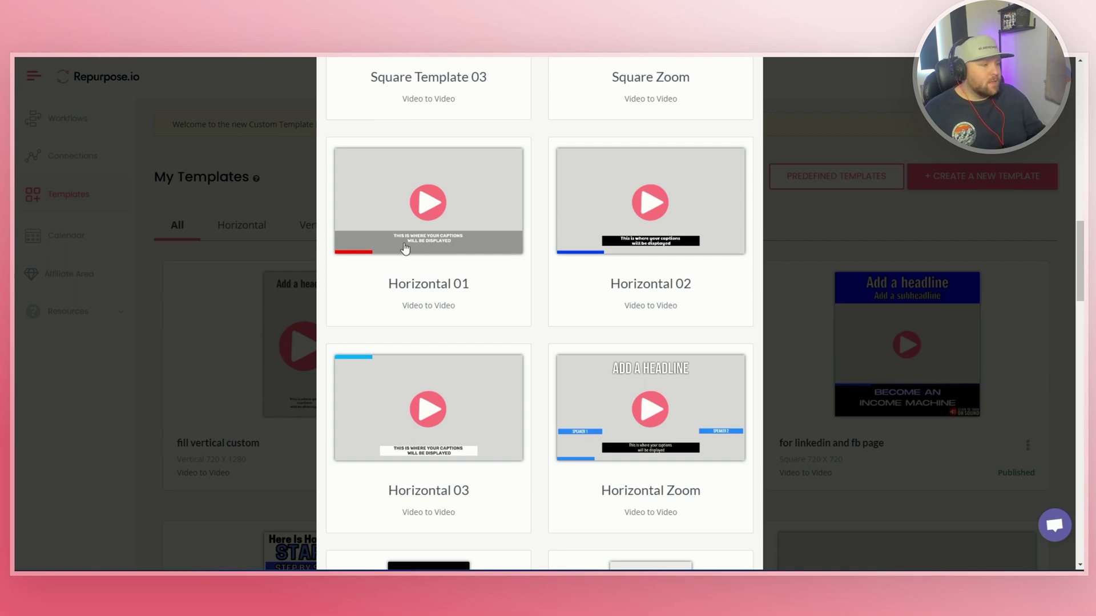
scroll(526, 278, down, 7)
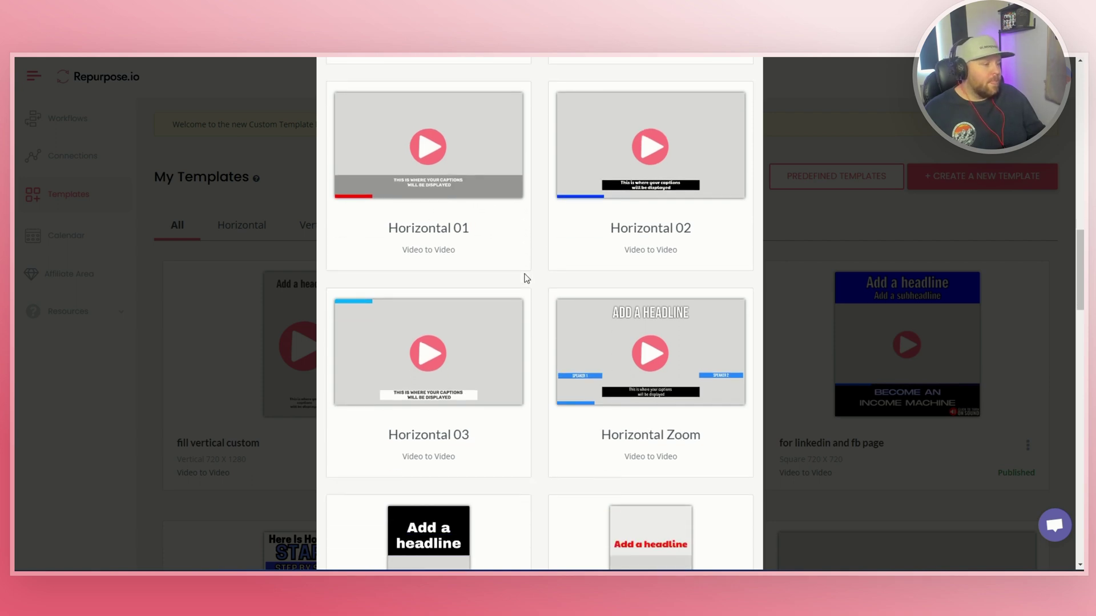
scroll(528, 276, down, 8)
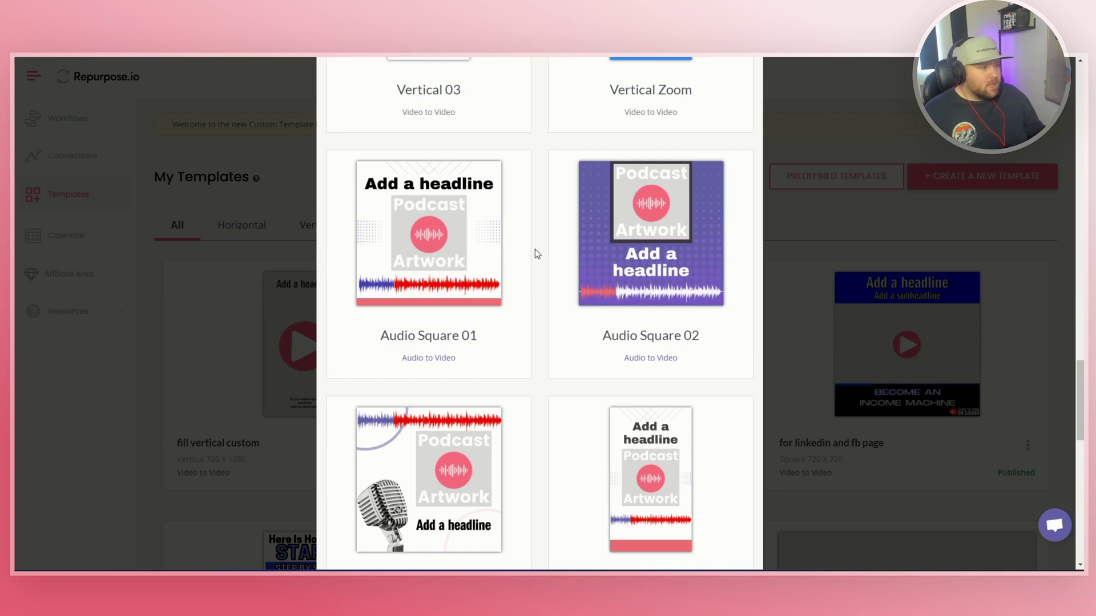
scroll(537, 251, down, 2)
scroll(539, 285, down, 6)
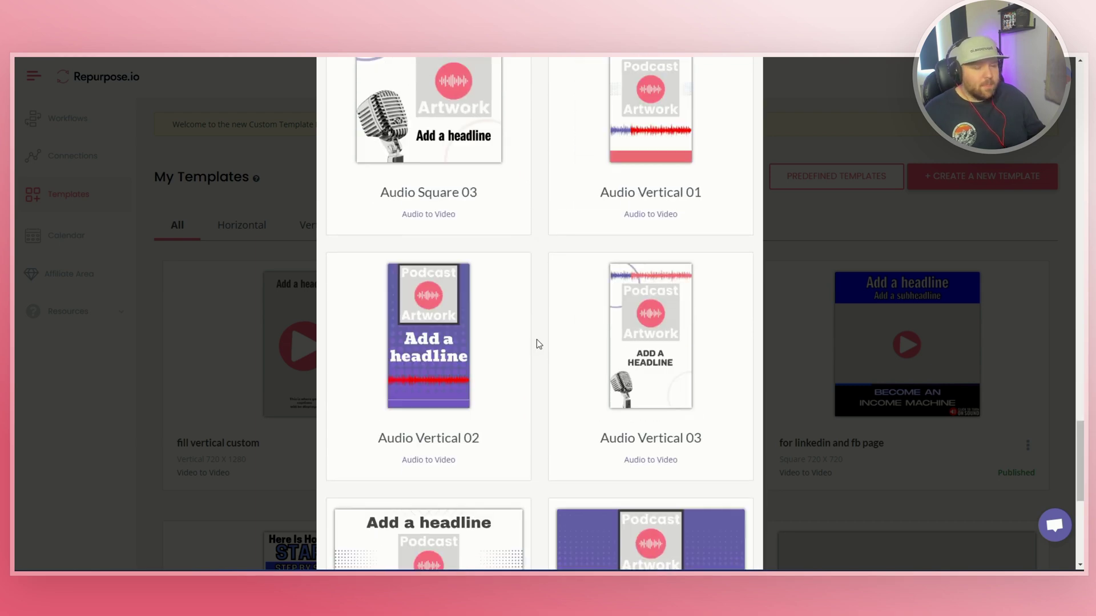
scroll(539, 340, down, 7)
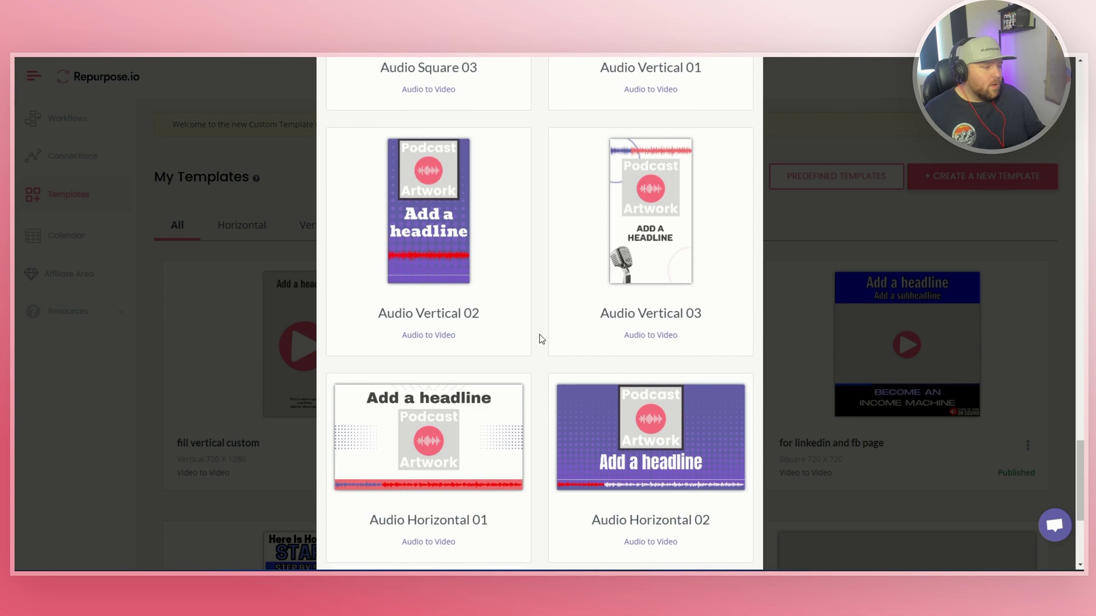
scroll(545, 337, up, 20)
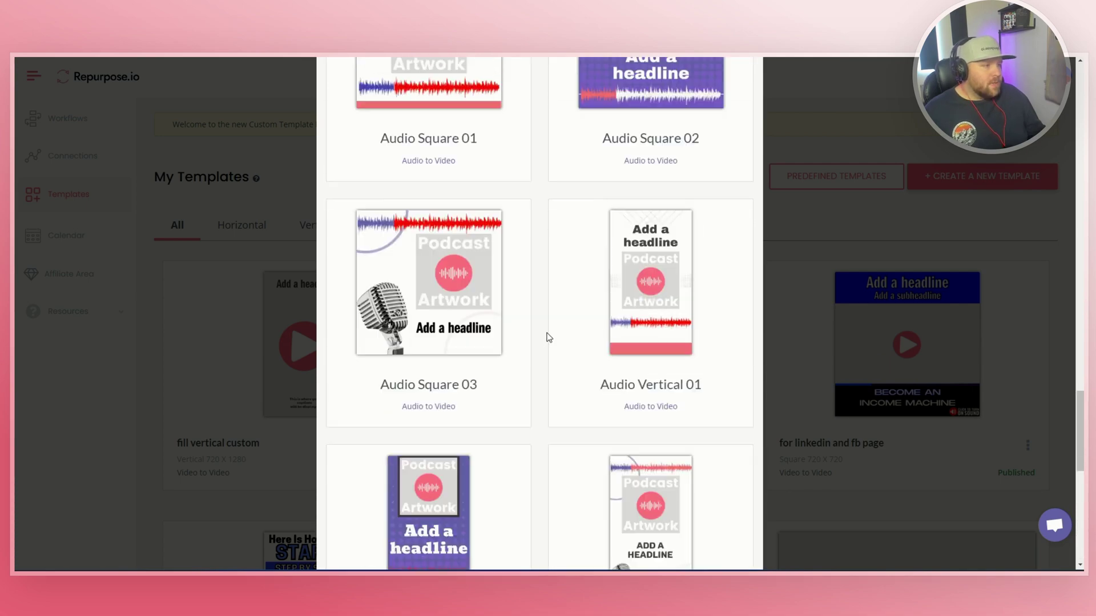
scroll(554, 331, up, 20)
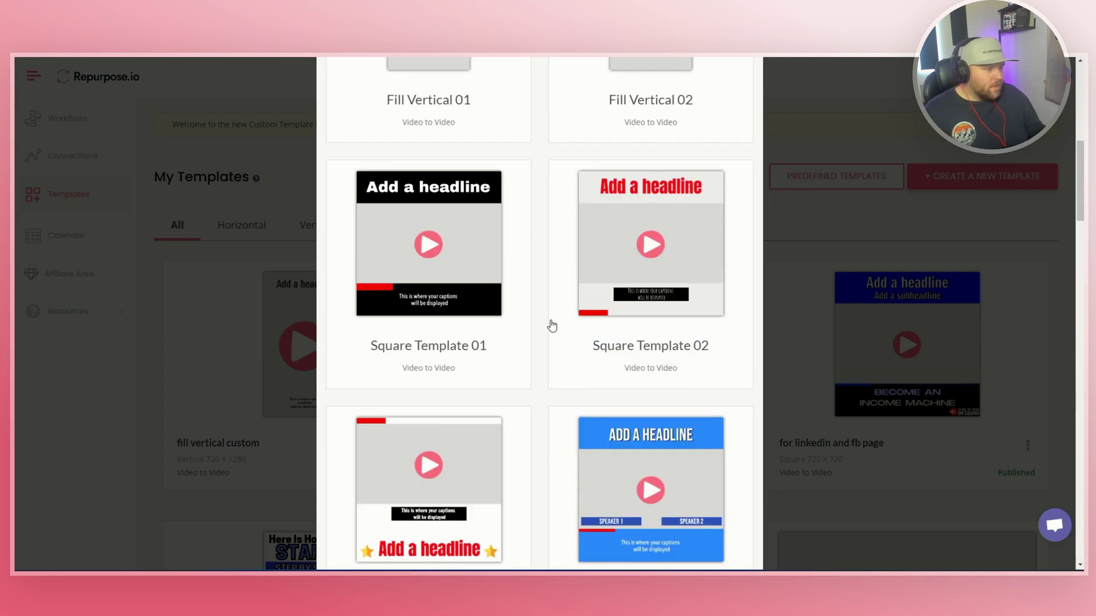
scroll(552, 325, up, 3)
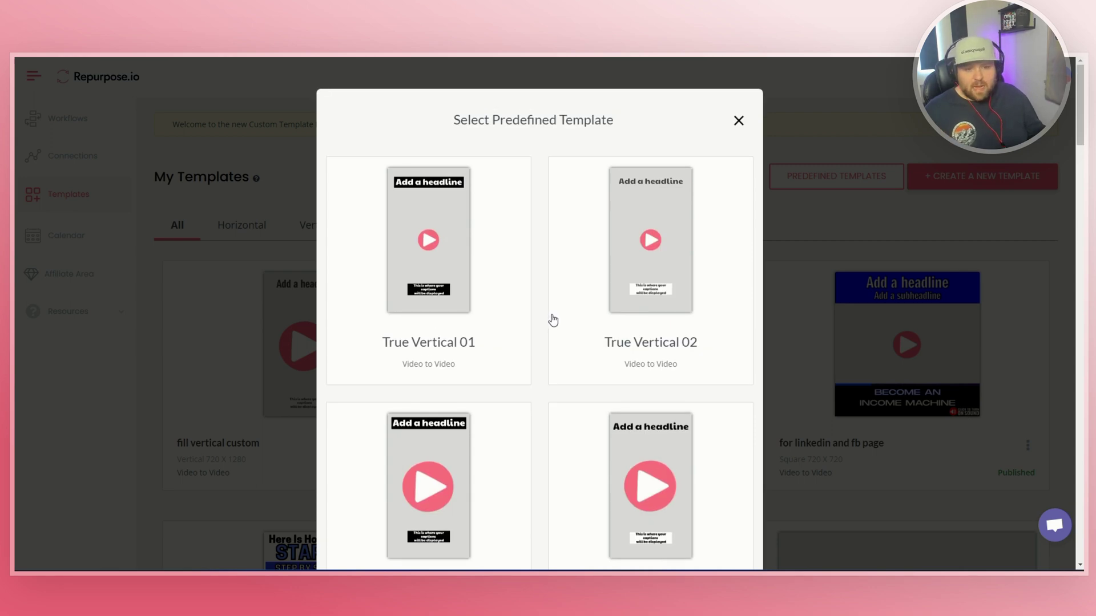
click(739, 122)
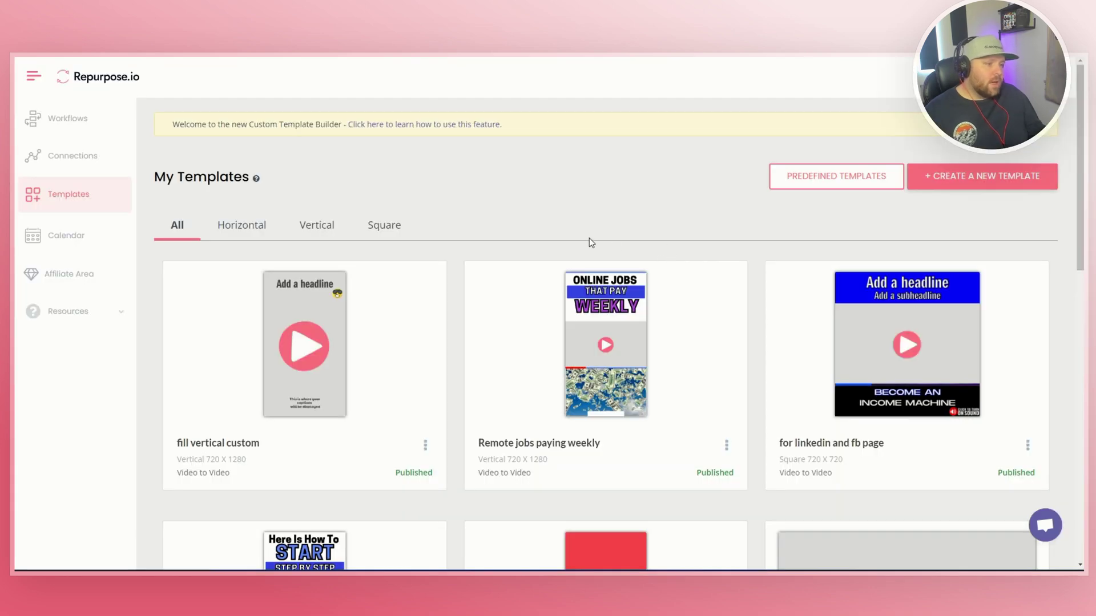
- Create a Square (1:1) Video to Video template named 'youtube long form to square linkedin'
click(979, 174)
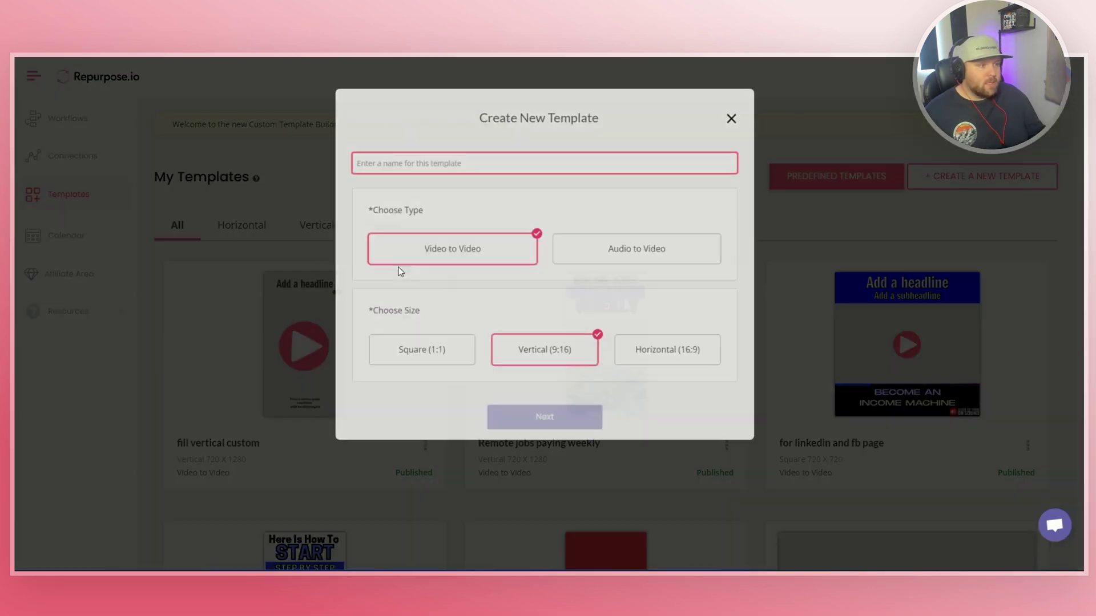
click(438, 173)
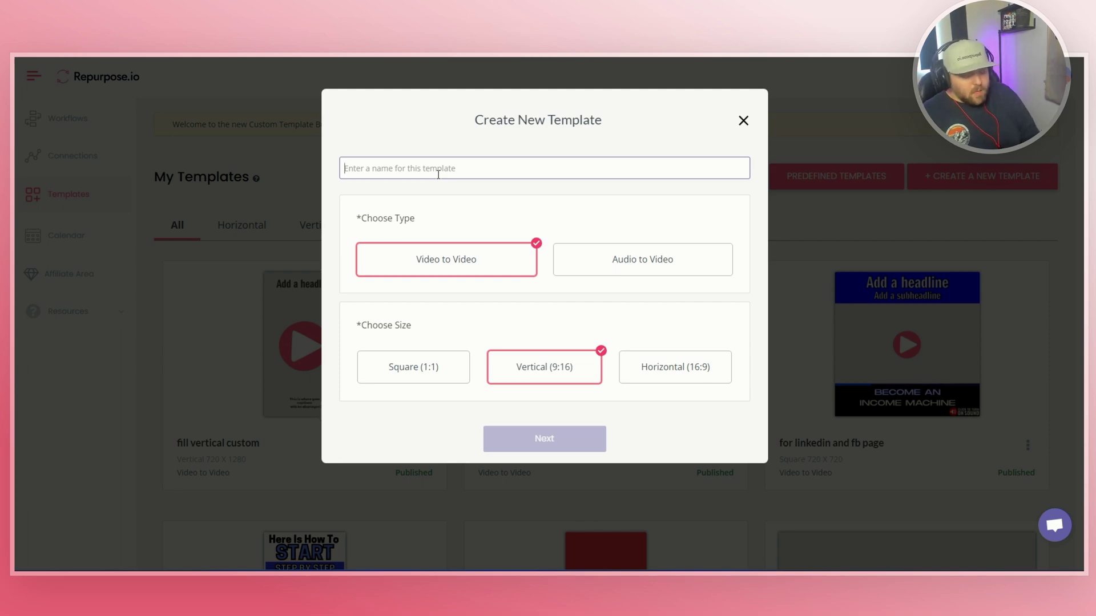
text(youtube )
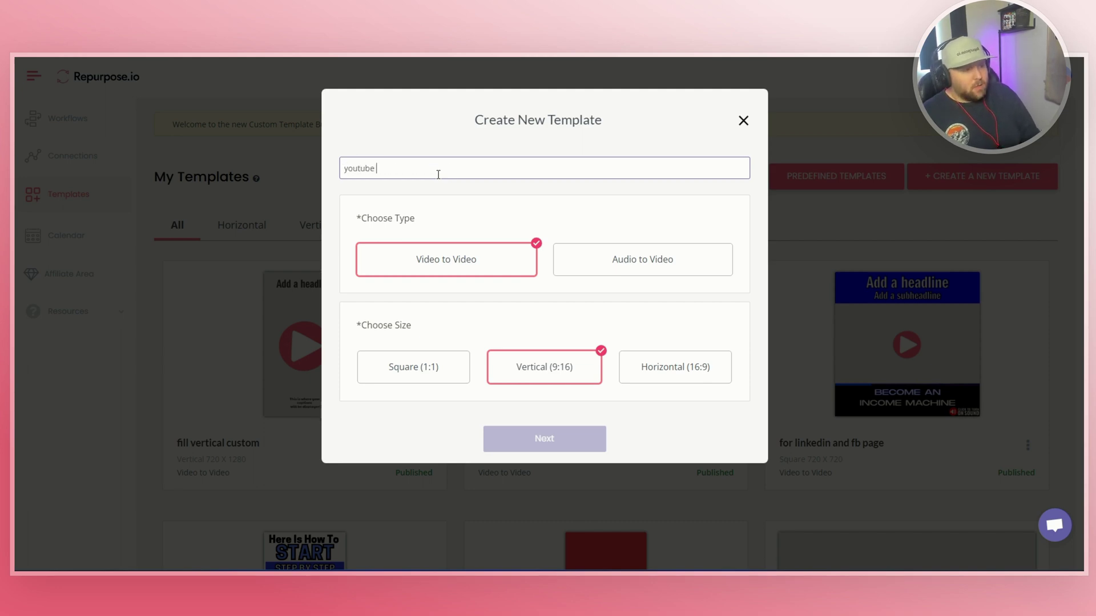
text(long form to)
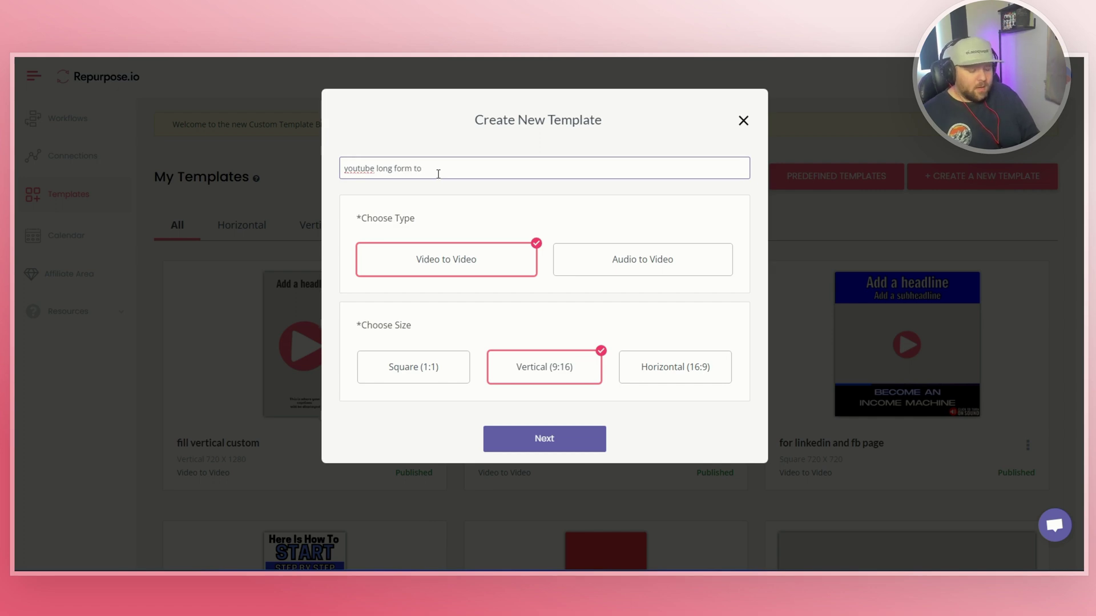
text( square linkedin)
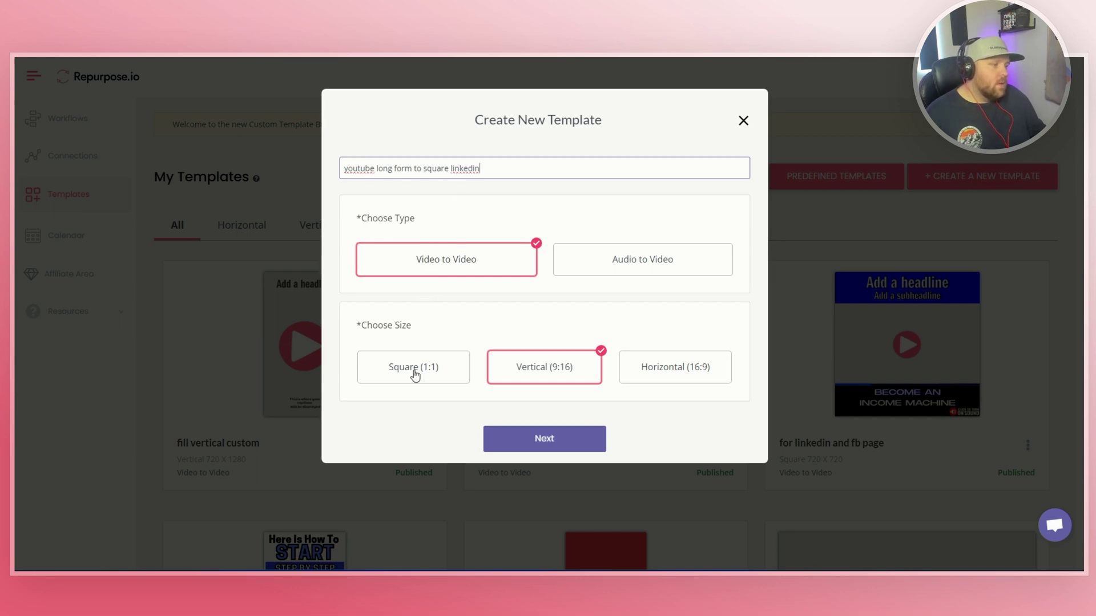
click(438, 369)
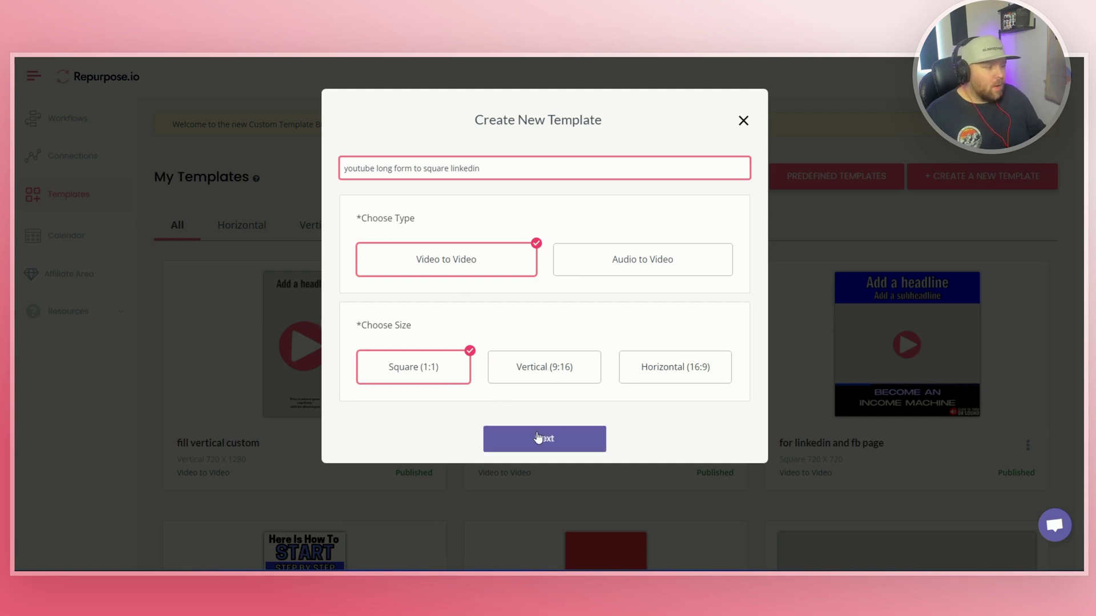
click(556, 445)
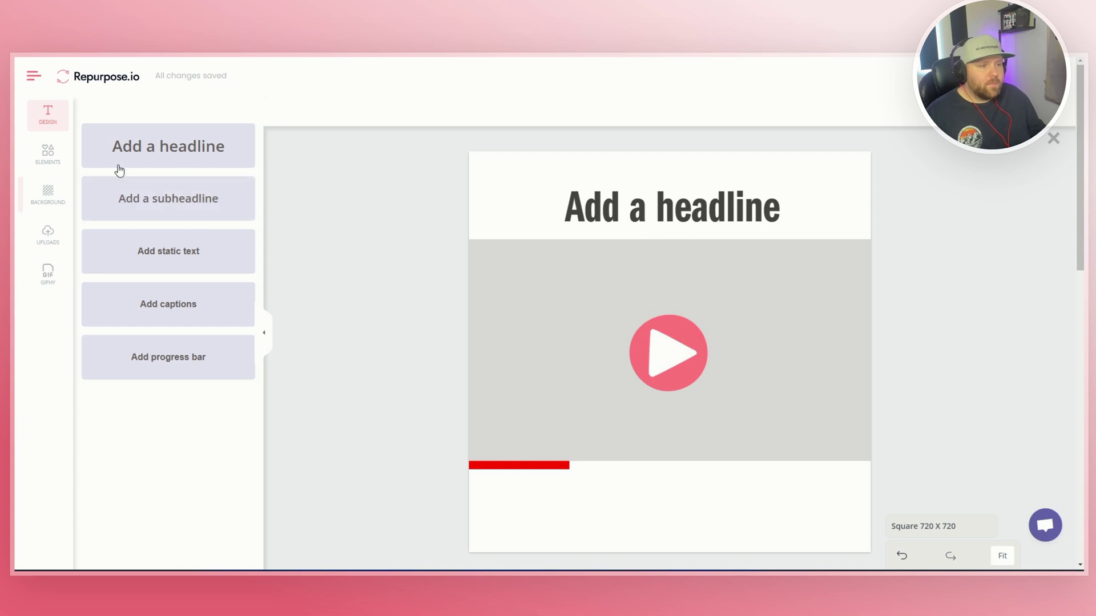
- Centre the headline horizontally on the canvas and raise it slightly
click(628, 212)
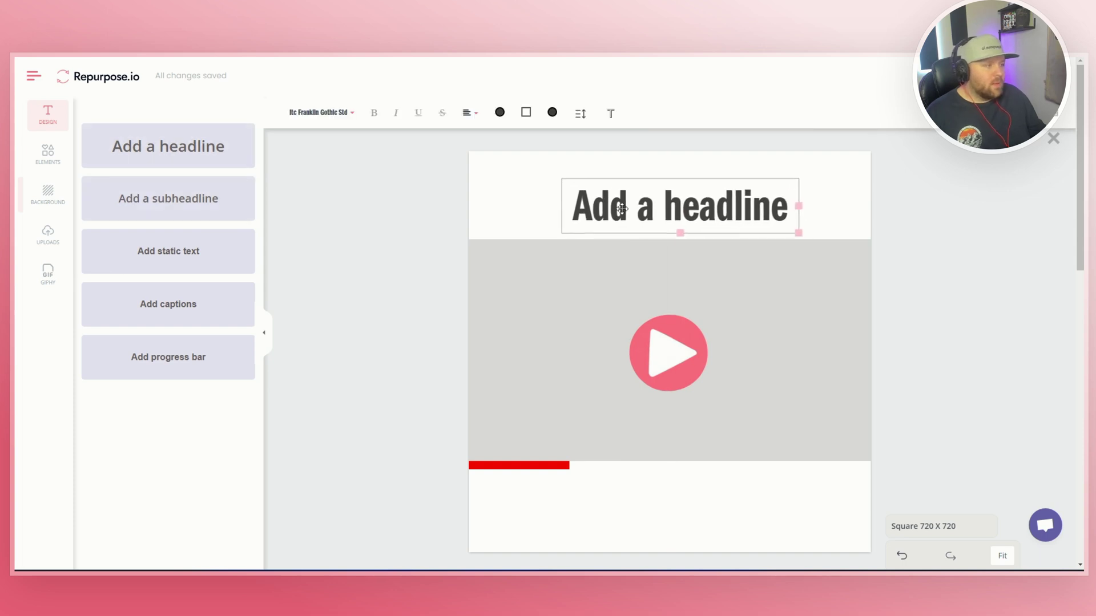
drag(622, 209, 610, 208)
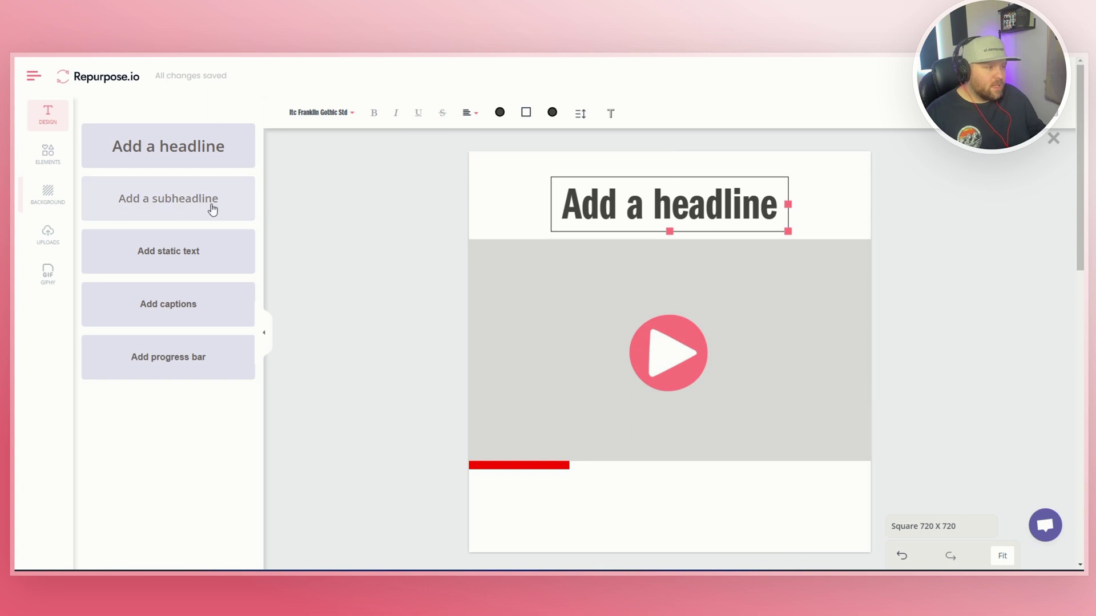
drag(610, 210, 610, 192)
- Add a subheadline just under the headline, add a captions box, and remove the progress bar
click(163, 203)
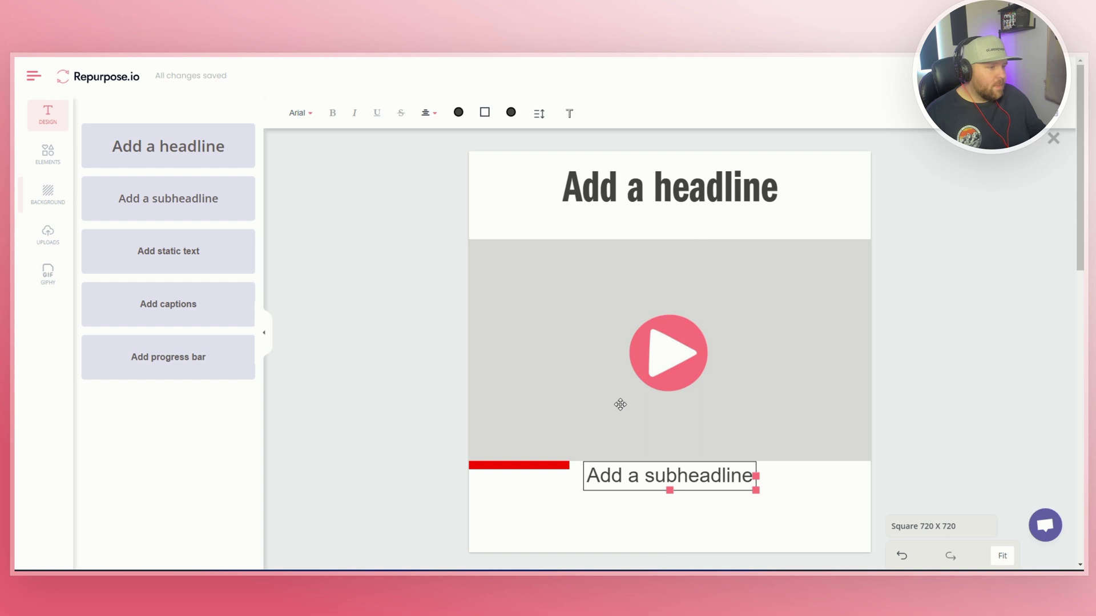
drag(641, 477, 630, 218)
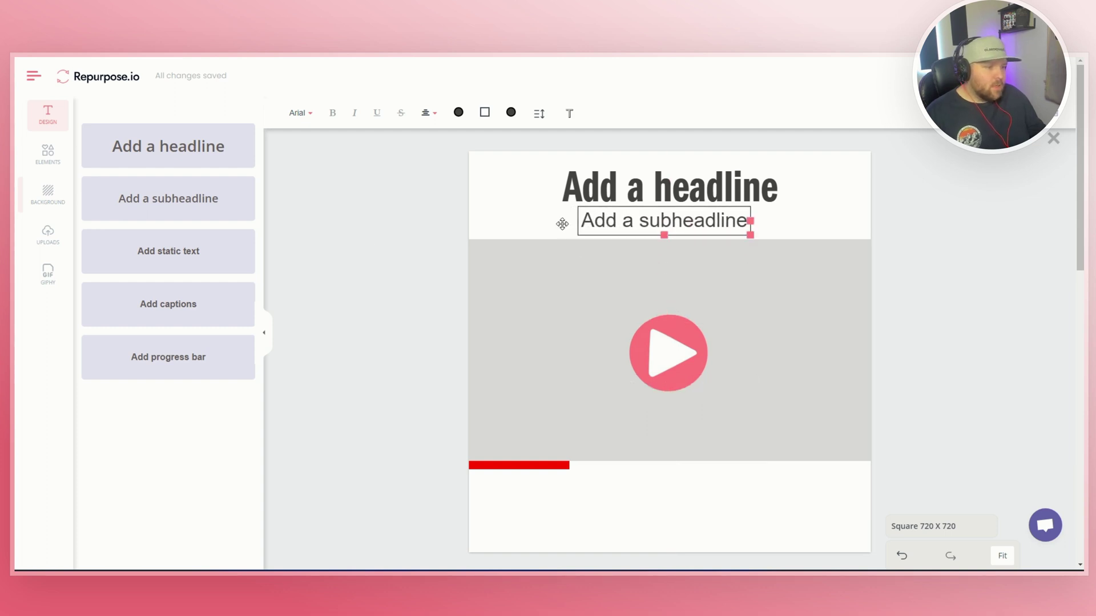
click(174, 312)
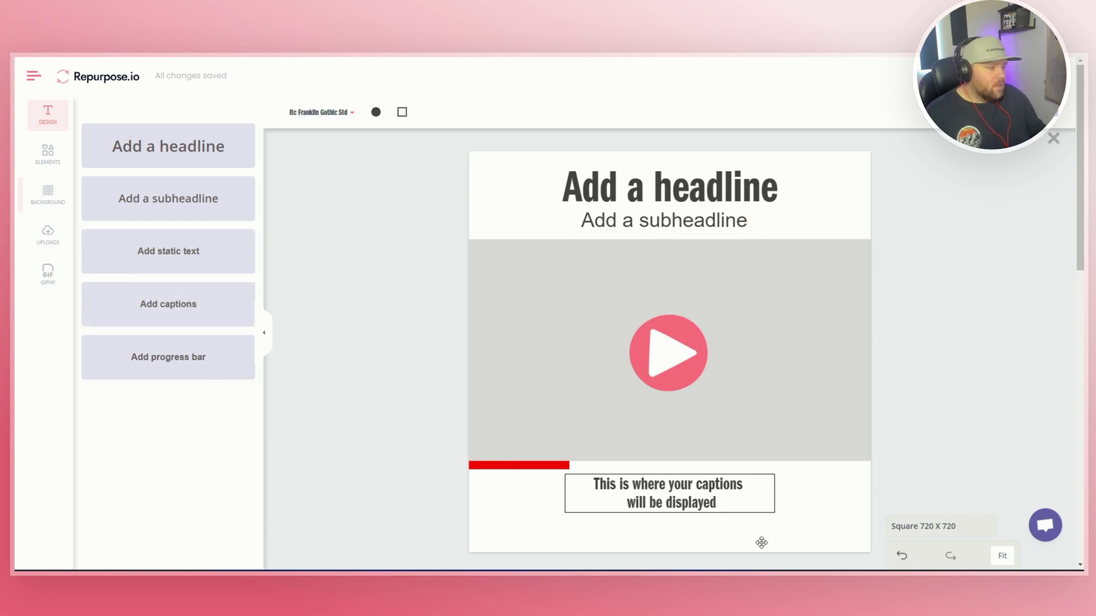
click(180, 367)
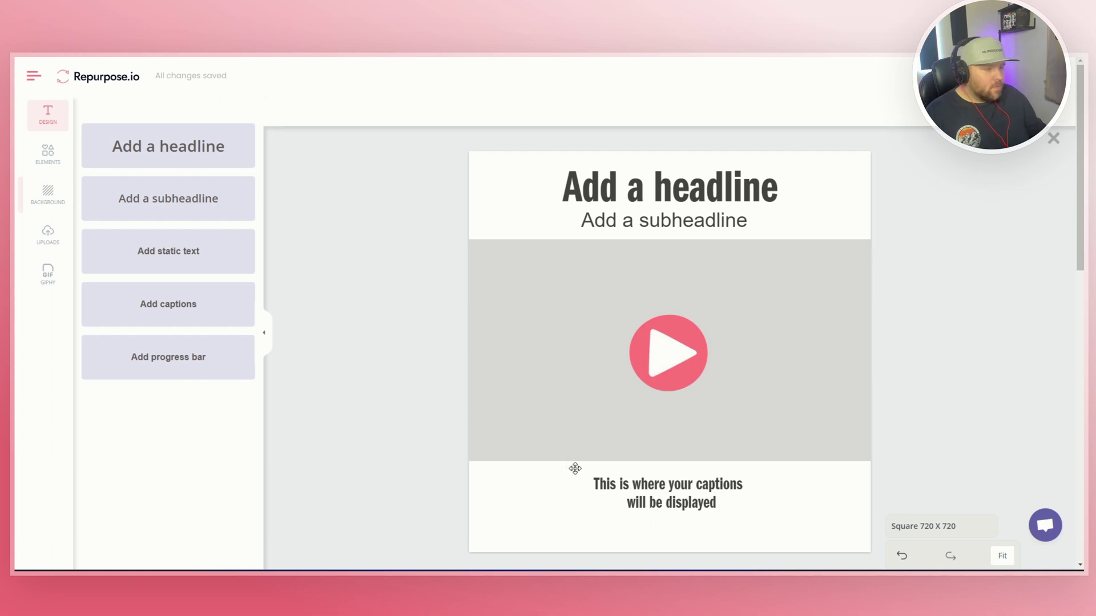
- Add the frightened emoji from Elements > Emojis and position it beside the headline at top-right
click(48, 153)
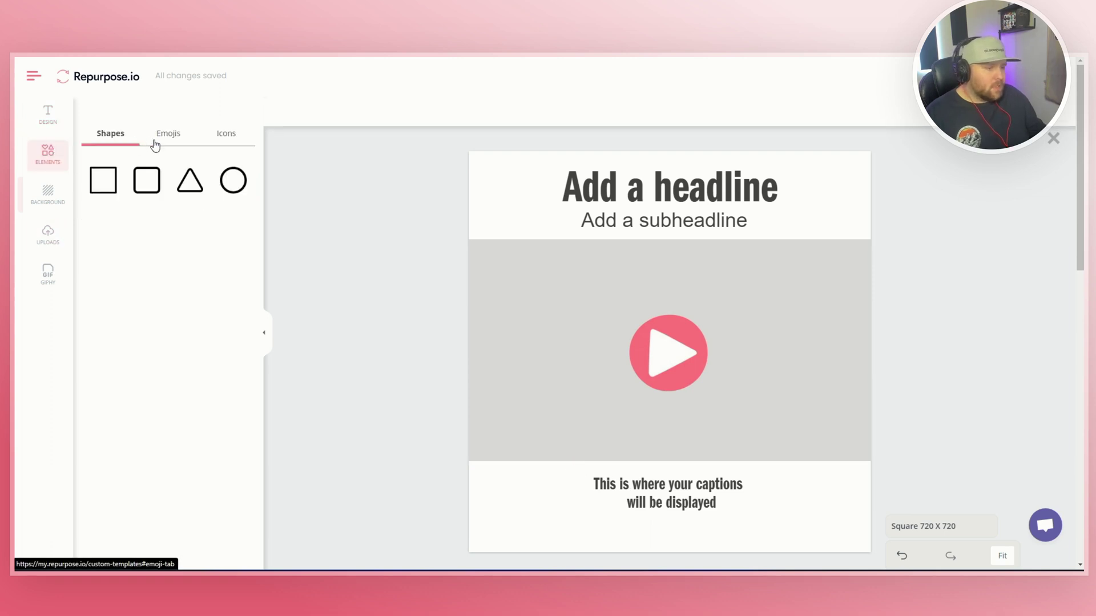
click(173, 143)
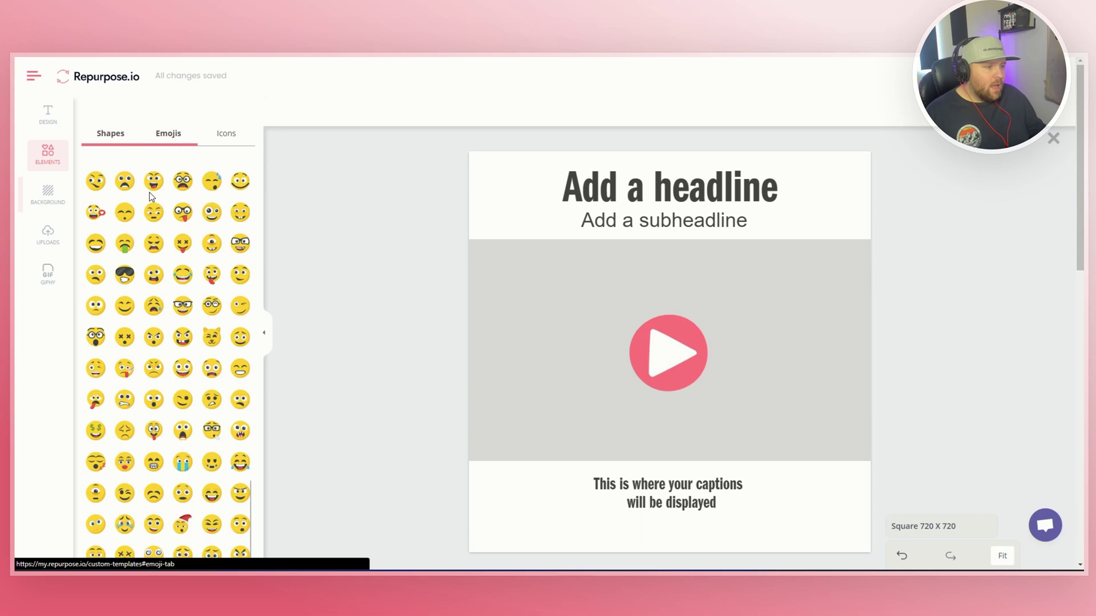
scroll(181, 306, down, 2)
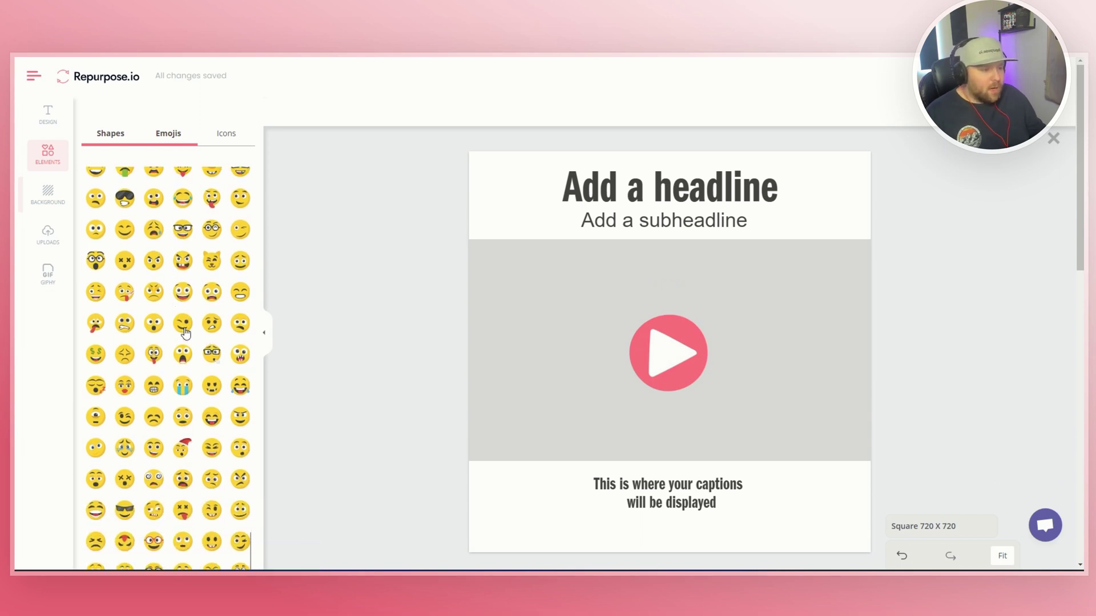
scroll(121, 291, up, 2)
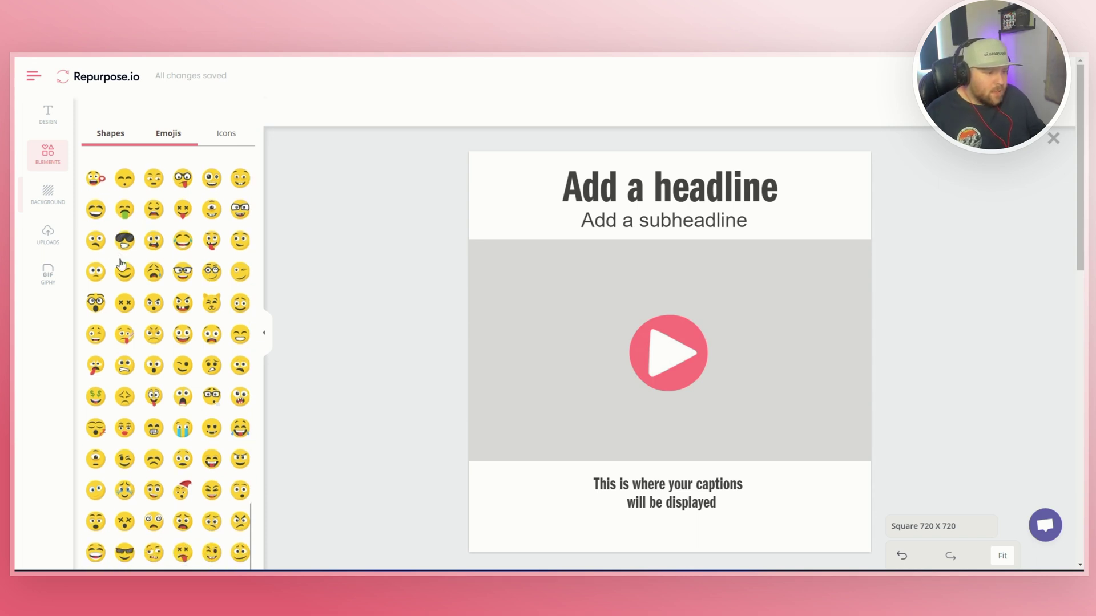
scroll(215, 299, down, 2)
click(213, 291)
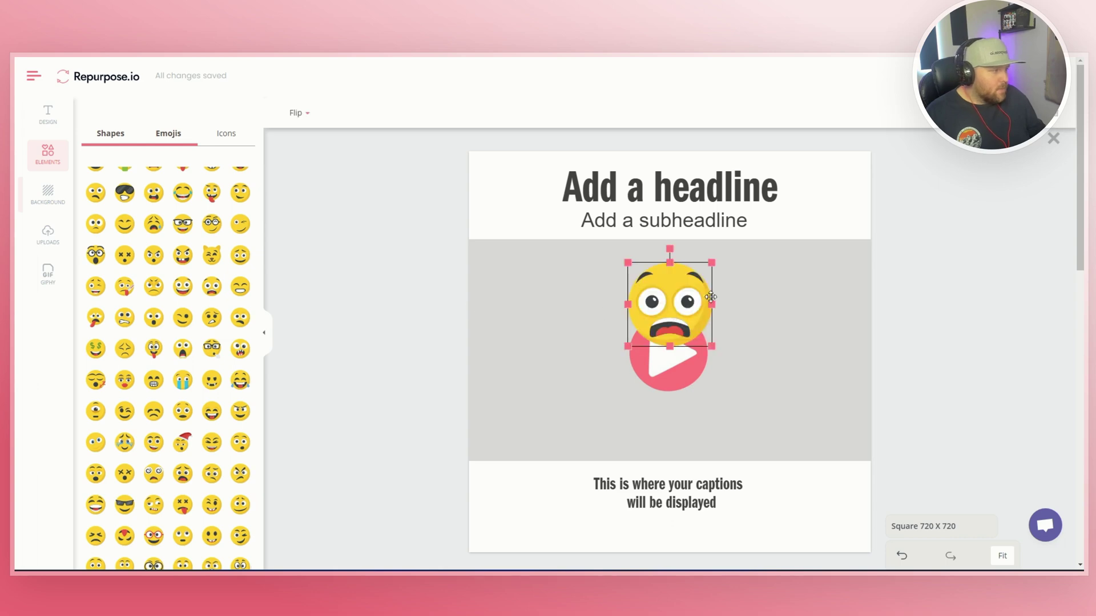
drag(711, 296, 816, 203)
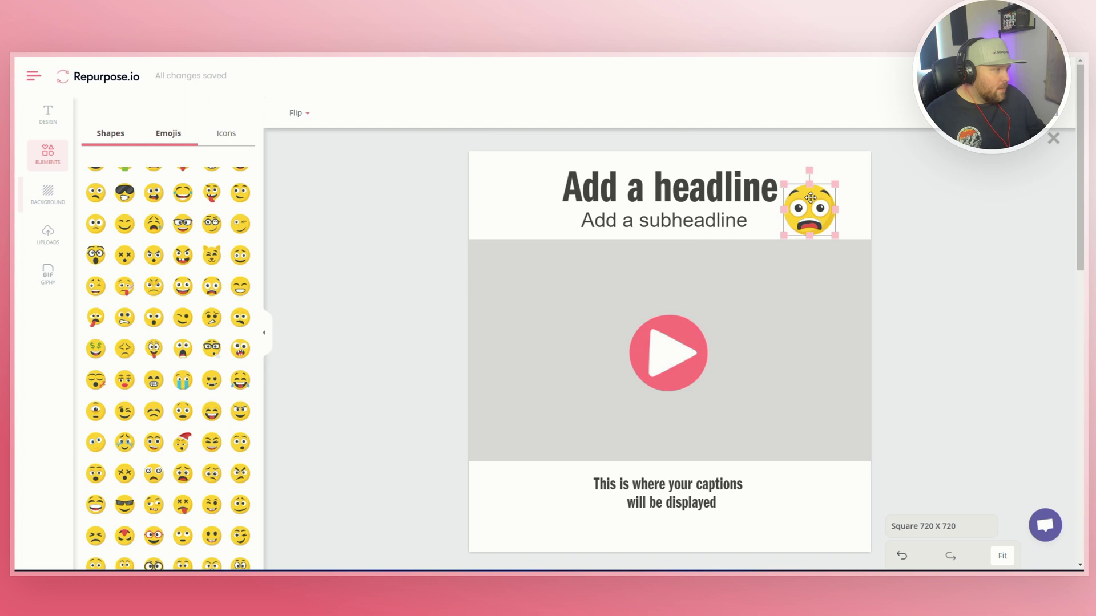
key(Escape)
click(685, 189)
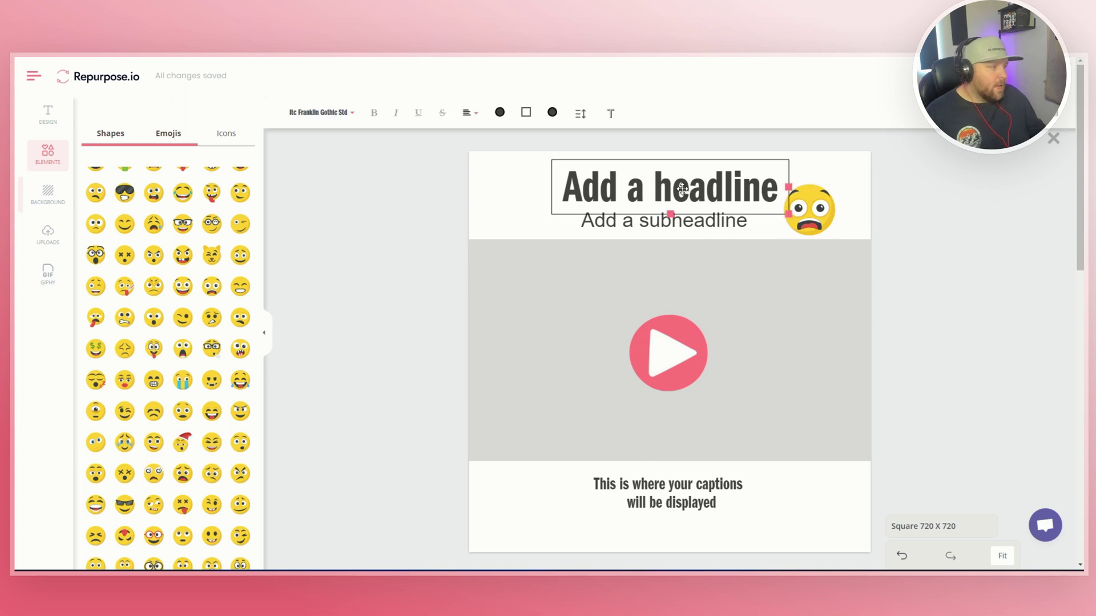
click(889, 198)
click(669, 175)
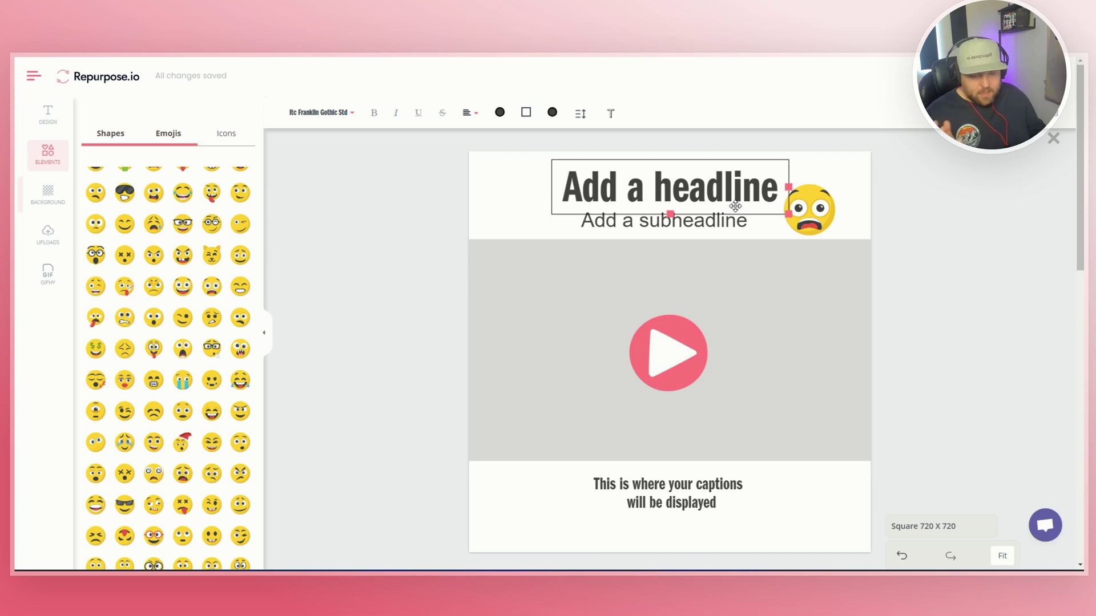
click(822, 215)
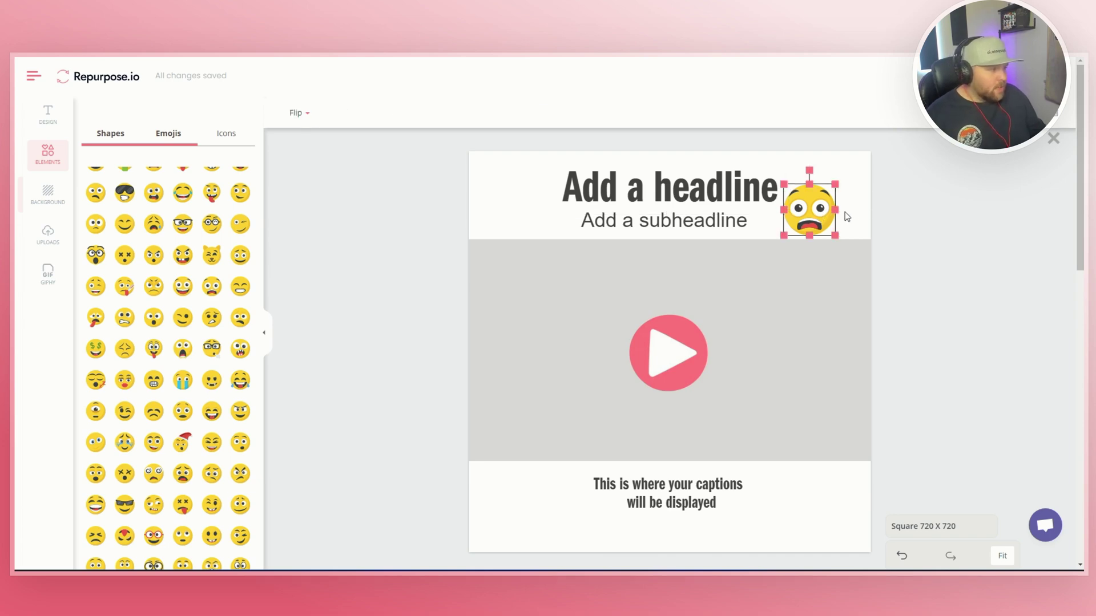
- Browse the Icons collection without adding anything
click(227, 135)
scroll(191, 274, down, 6)
scroll(194, 280, down, 12)
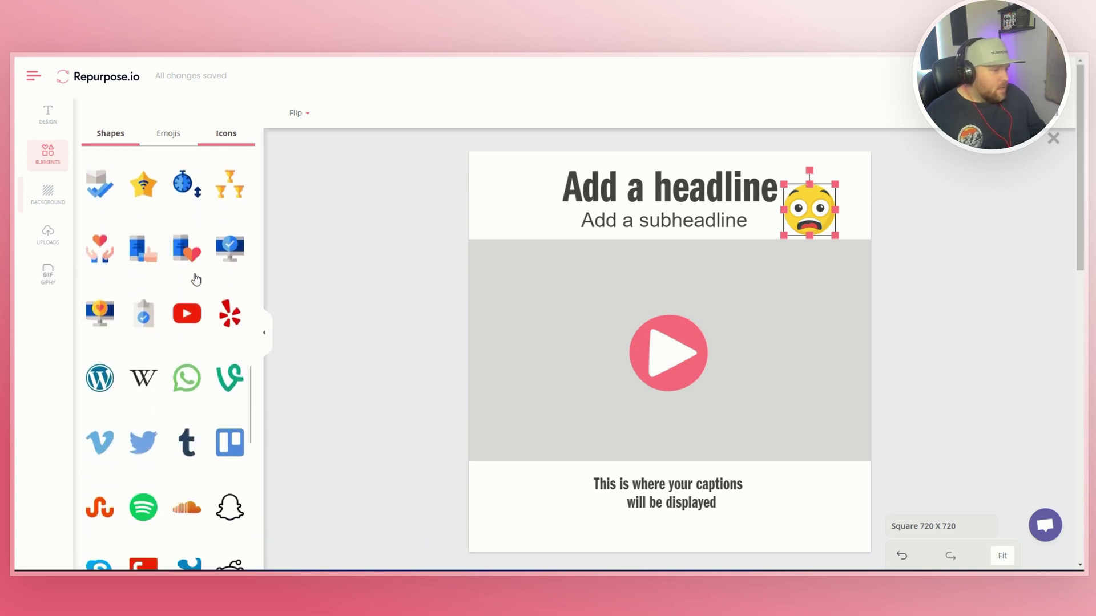
scroll(197, 279, down, 12)
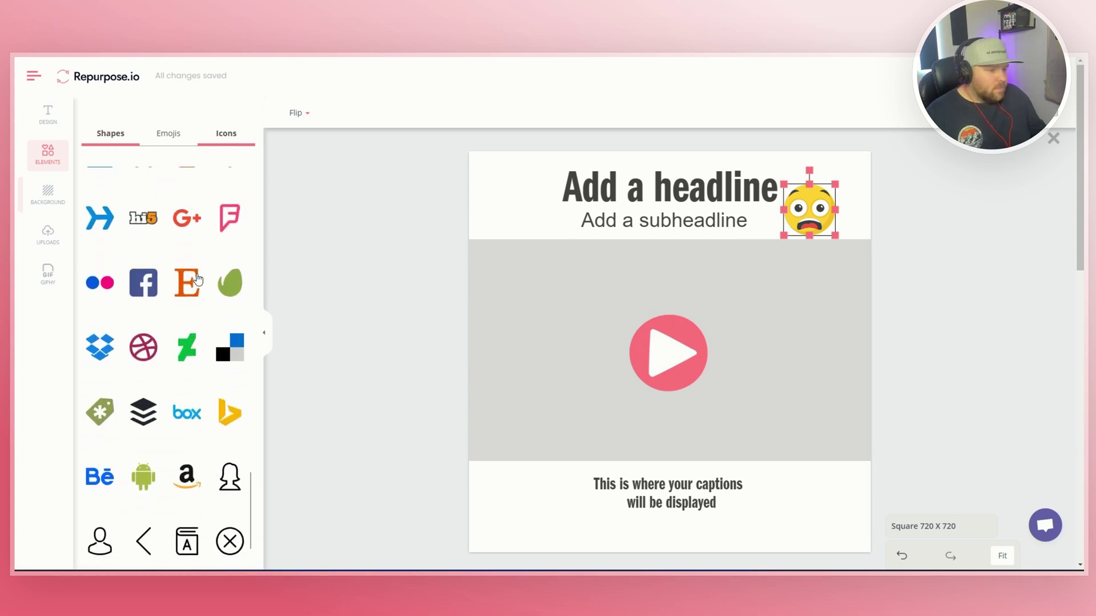
scroll(194, 279, down, 3)
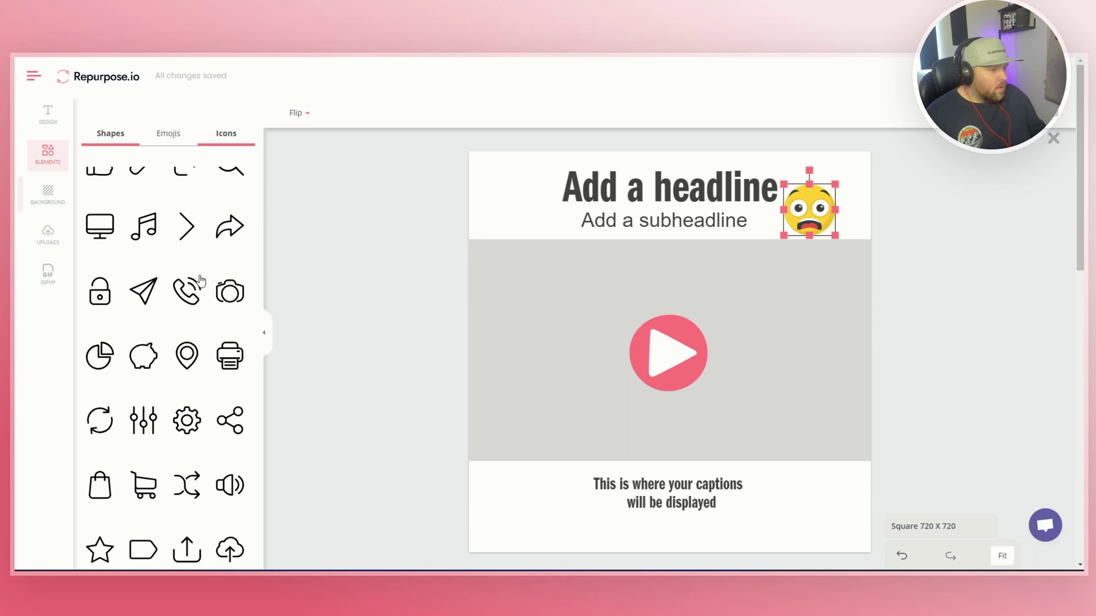
scroll(178, 278, up, 12)
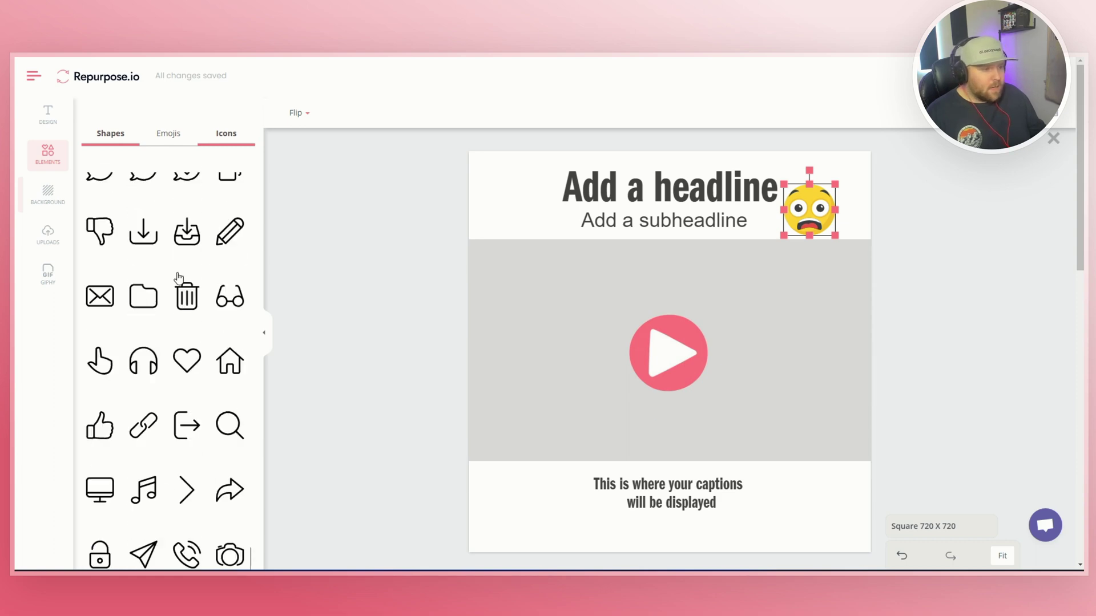
scroll(179, 277, up, 10)
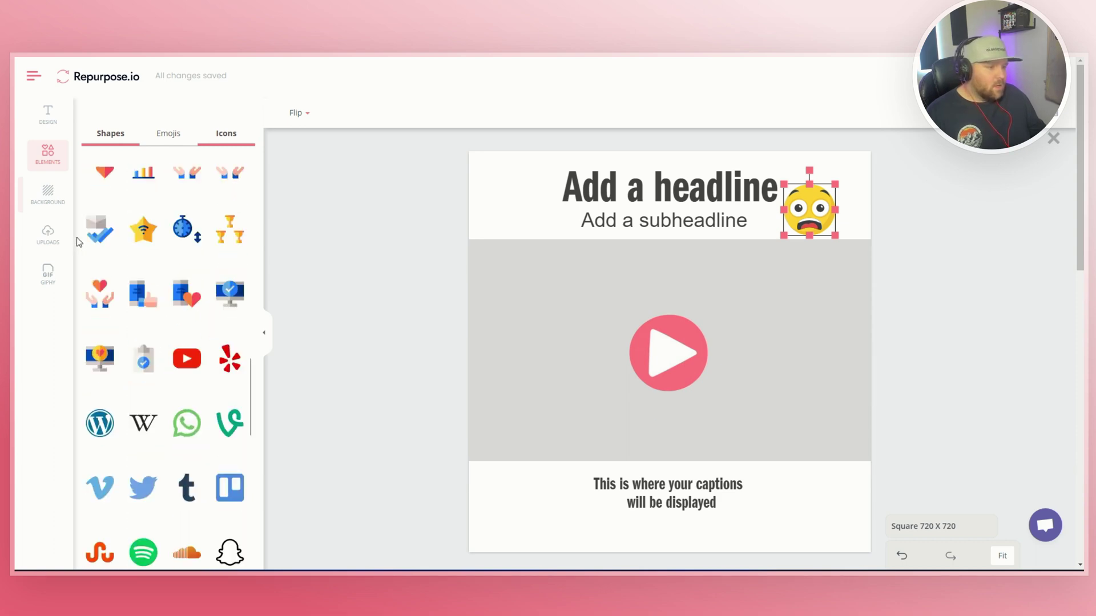
- Place the product-collage image from the uploads library onto the canvas
click(48, 234)
scroll(171, 365, down, 2)
scroll(171, 365, down, 1)
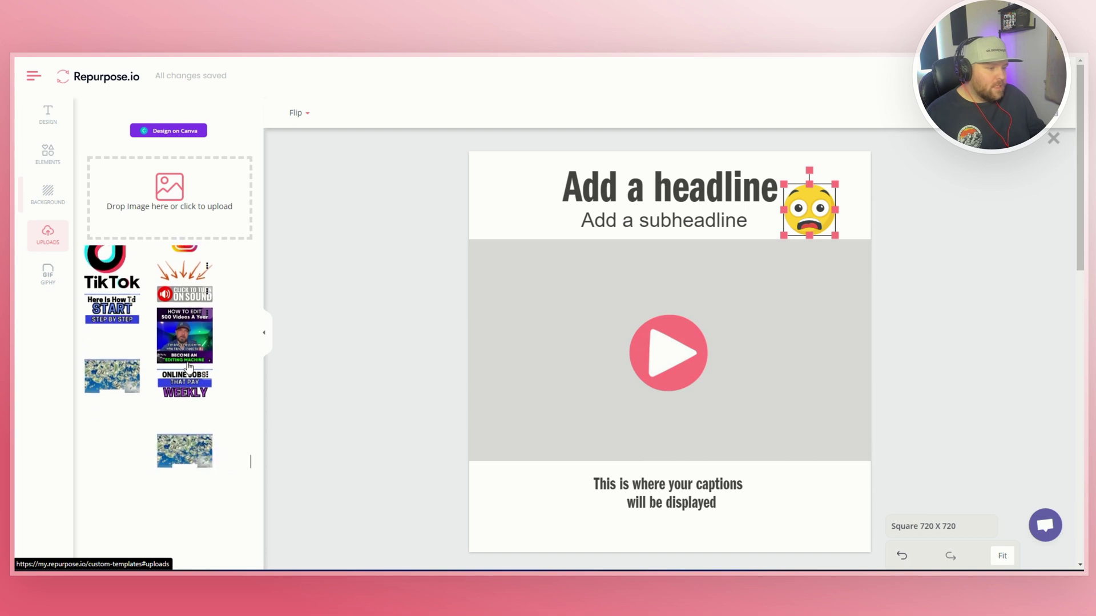
scroll(110, 348, up, 3)
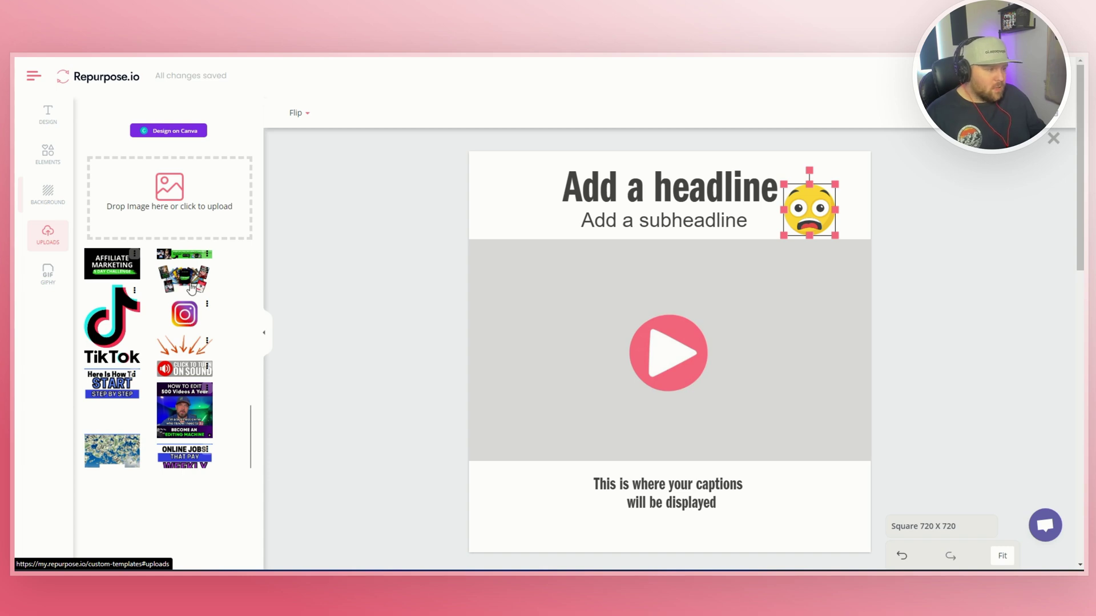
drag(190, 283, 619, 363)
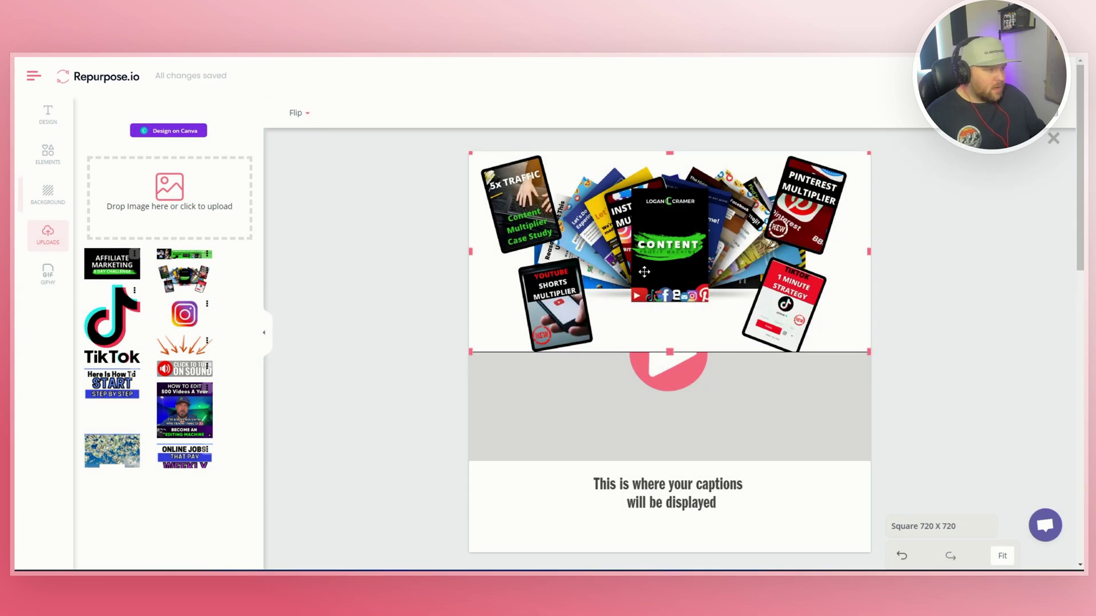
- Shrink the collage into the caption area, then delete it
drag(644, 272, 661, 371)
drag(489, 268, 612, 375)
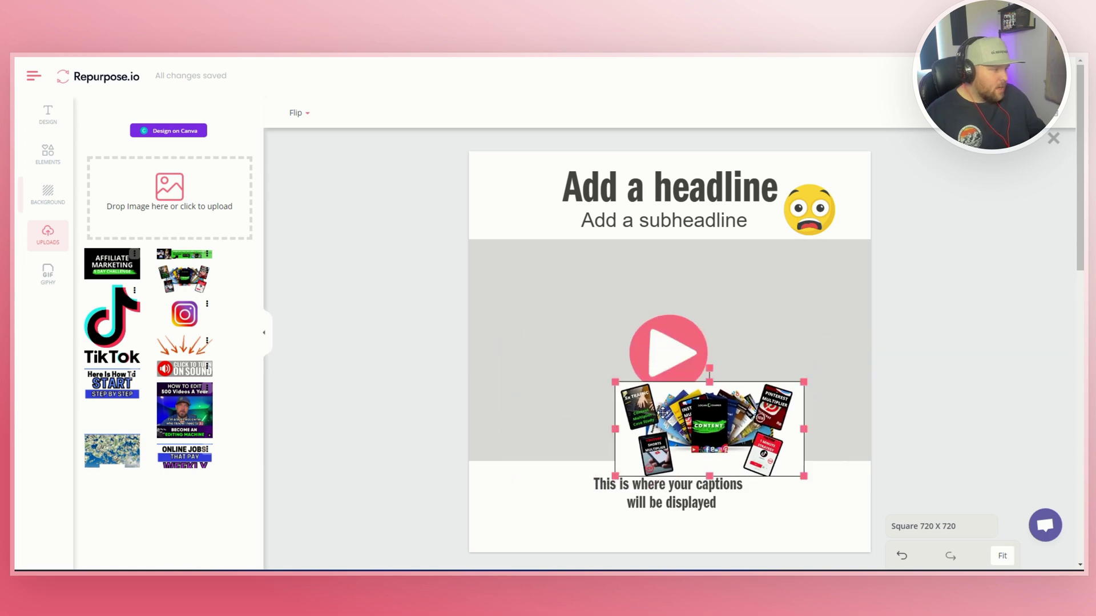
drag(677, 410, 618, 490)
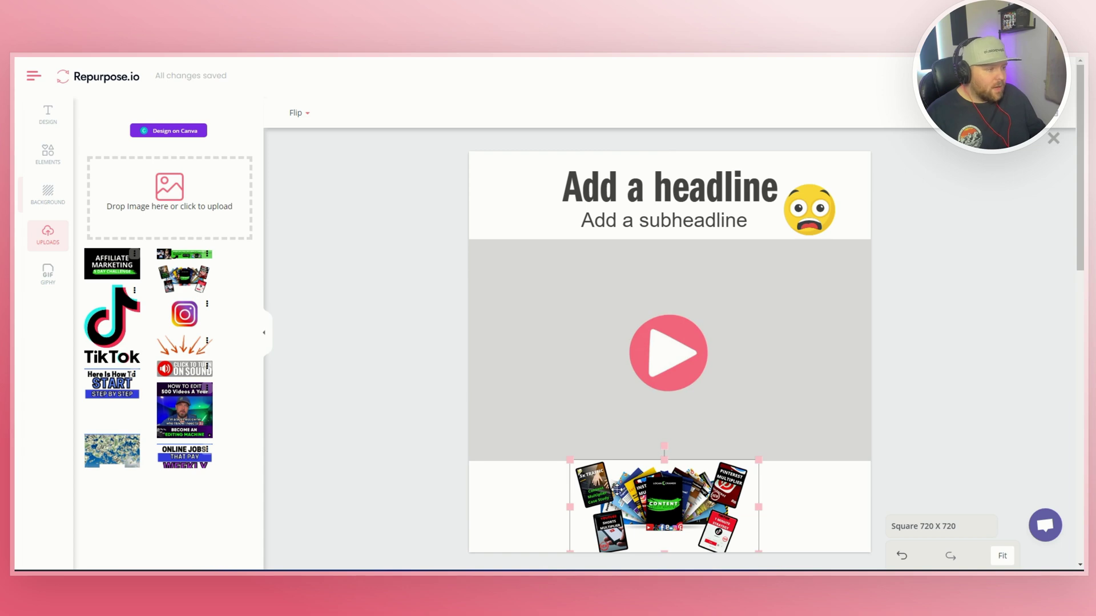
key(Delete)
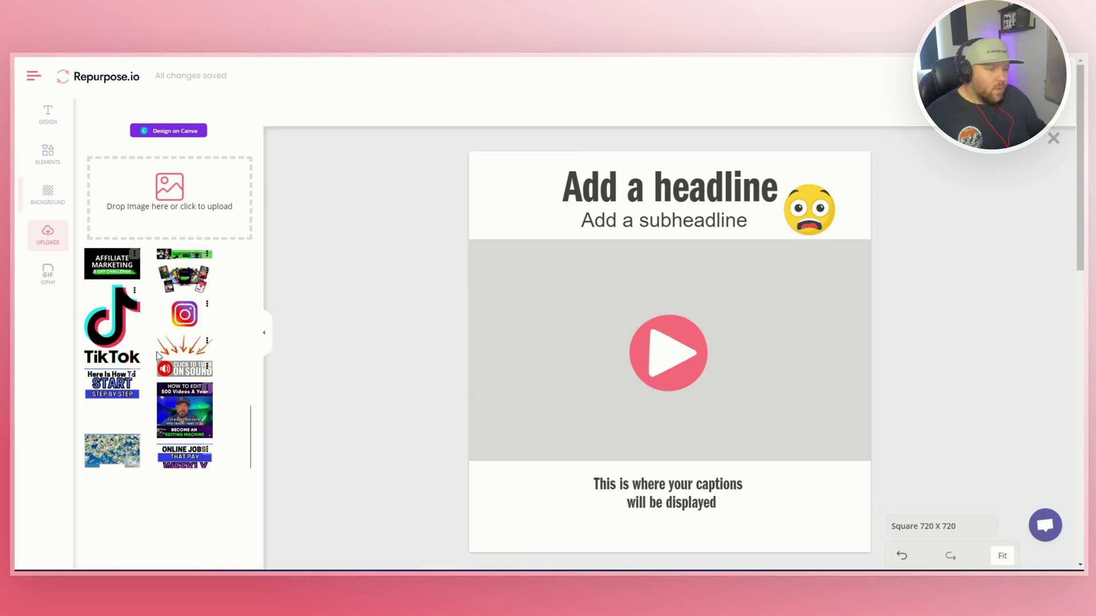
- Browse the GIPHY GIFs and Elements library without adding anything, then show the Design text options
click(52, 281)
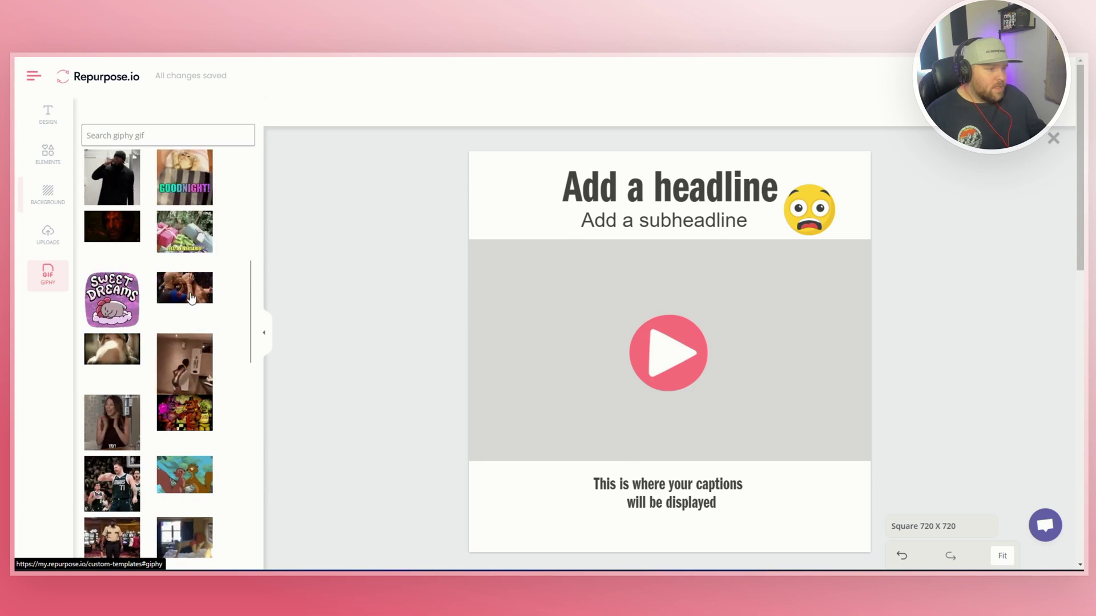
scroll(202, 310, down, 6)
scroll(202, 310, down, 1)
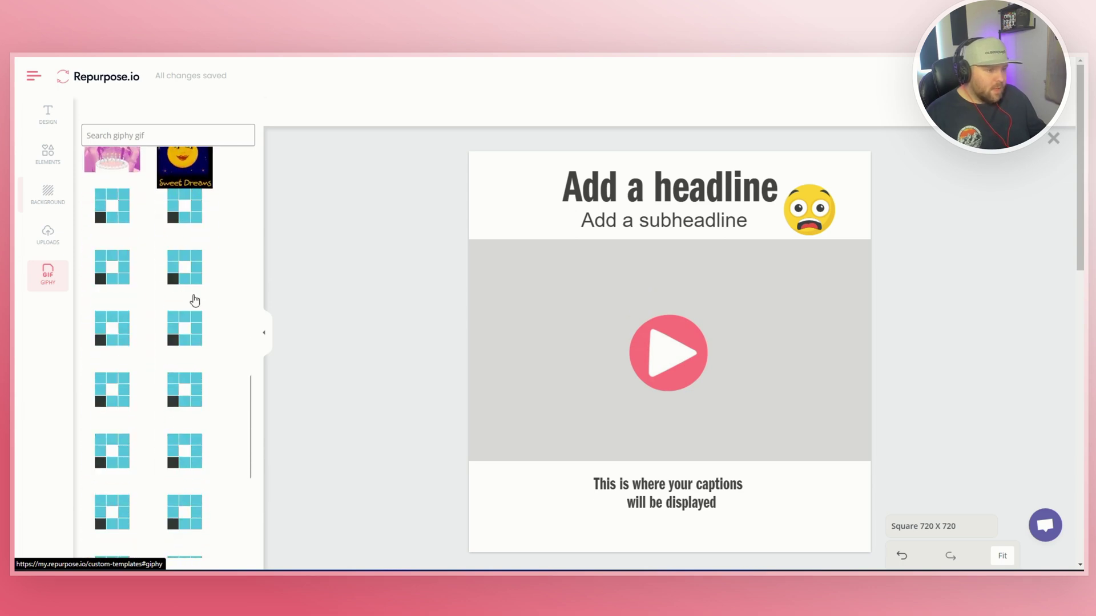
scroll(204, 306, up, 5)
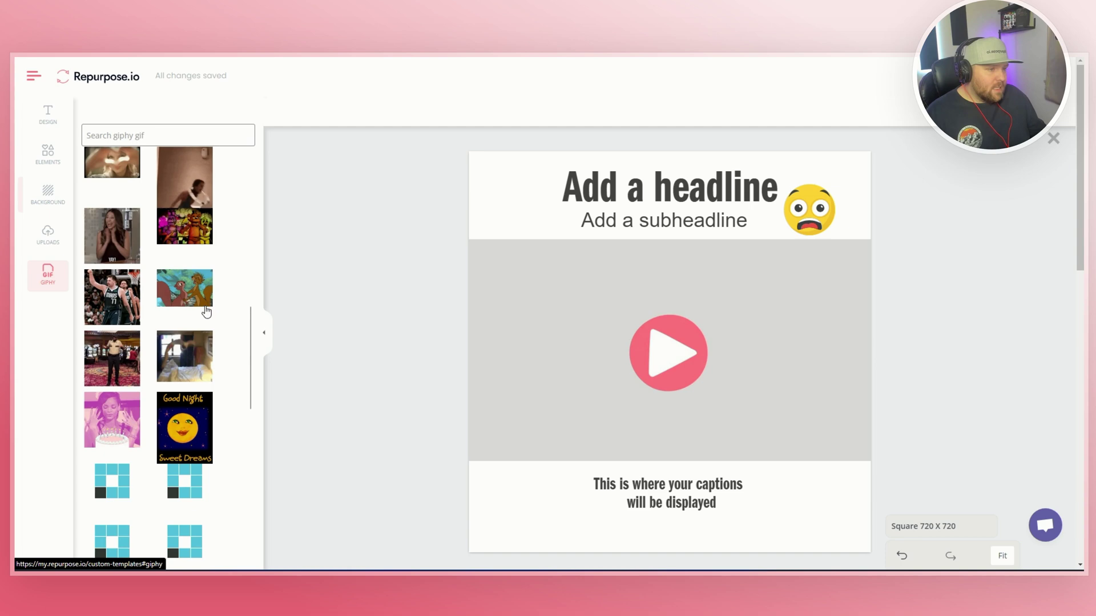
scroll(203, 306, up, 1)
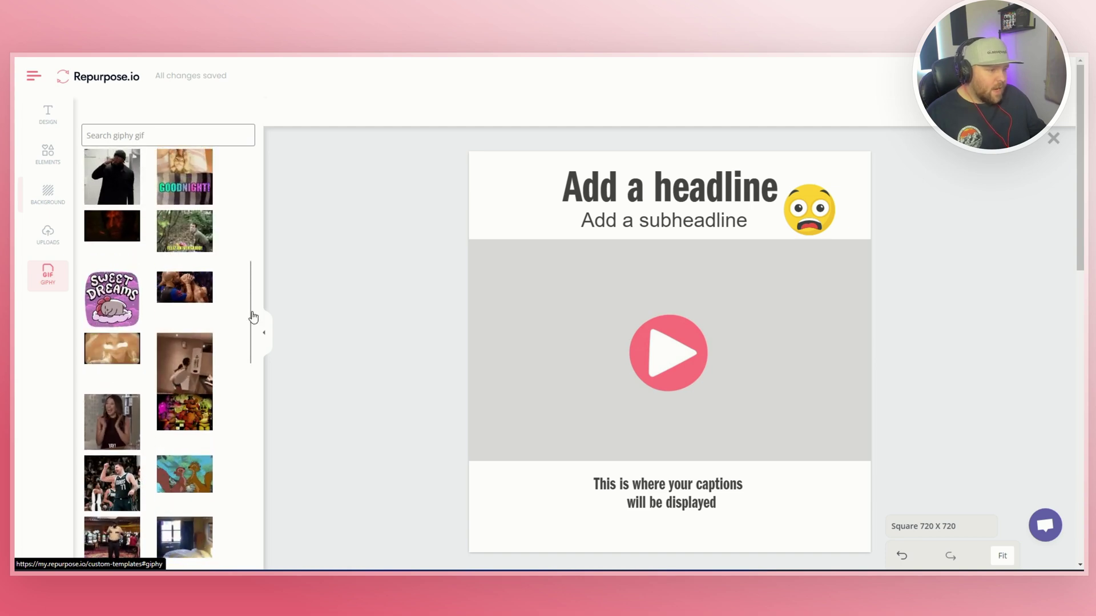
click(55, 158)
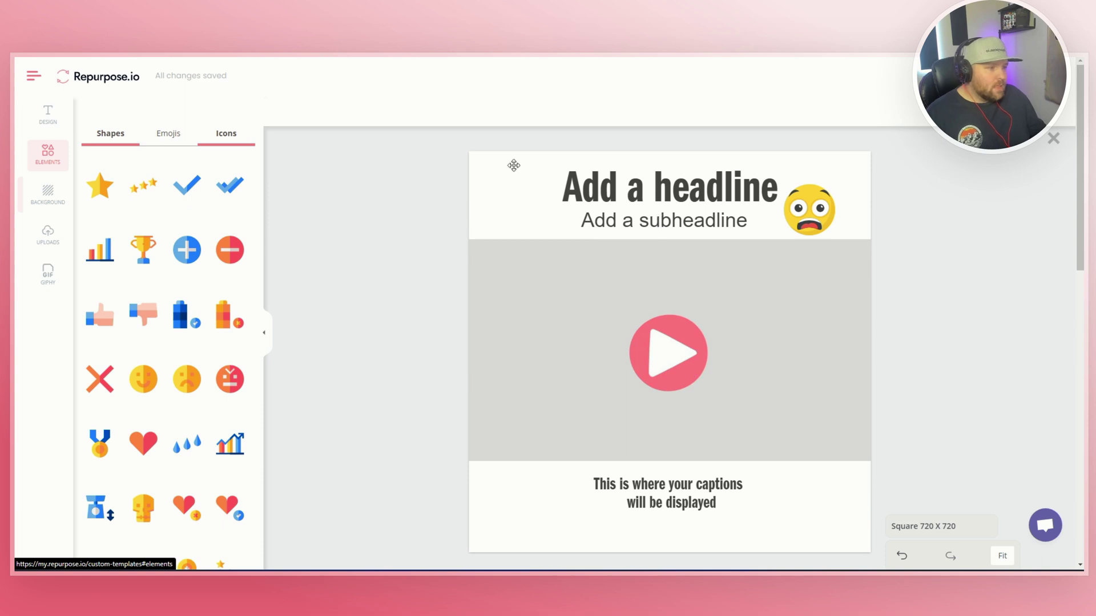
click(48, 116)
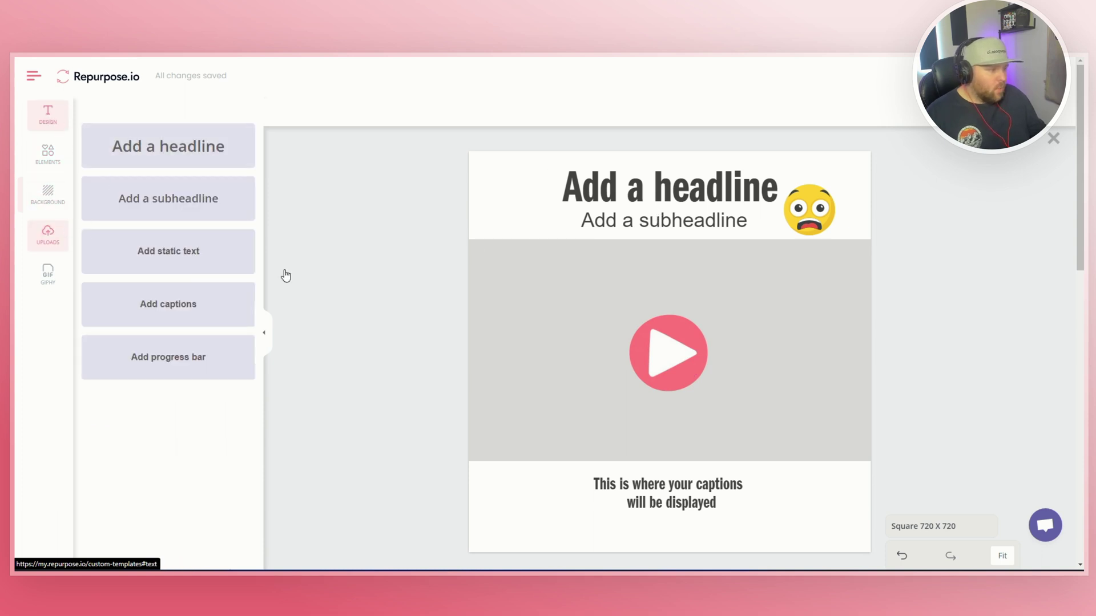
click(712, 191)
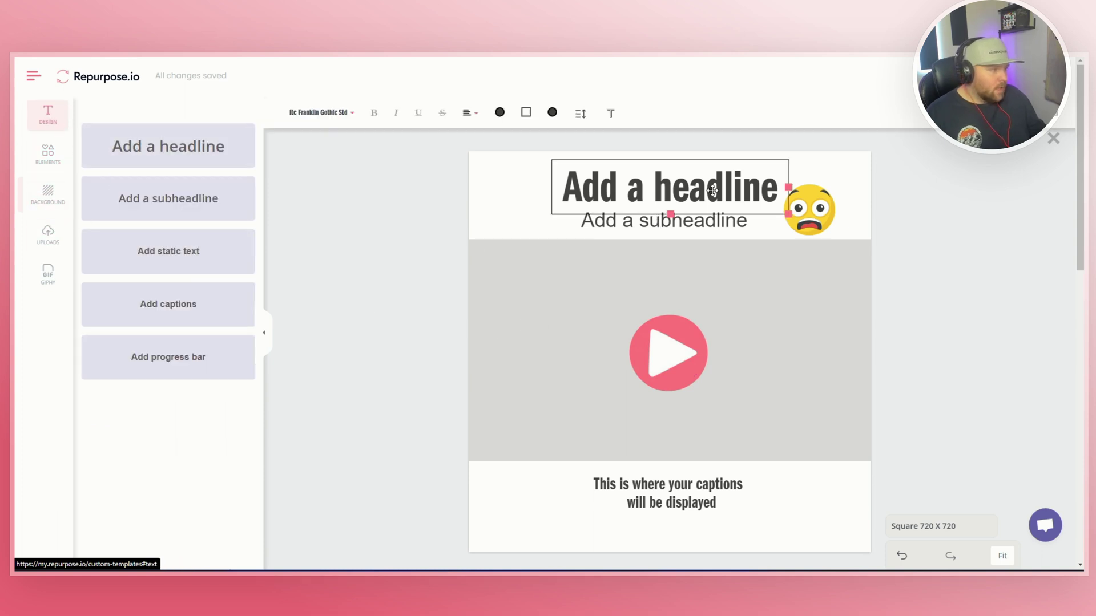
click(500, 114)
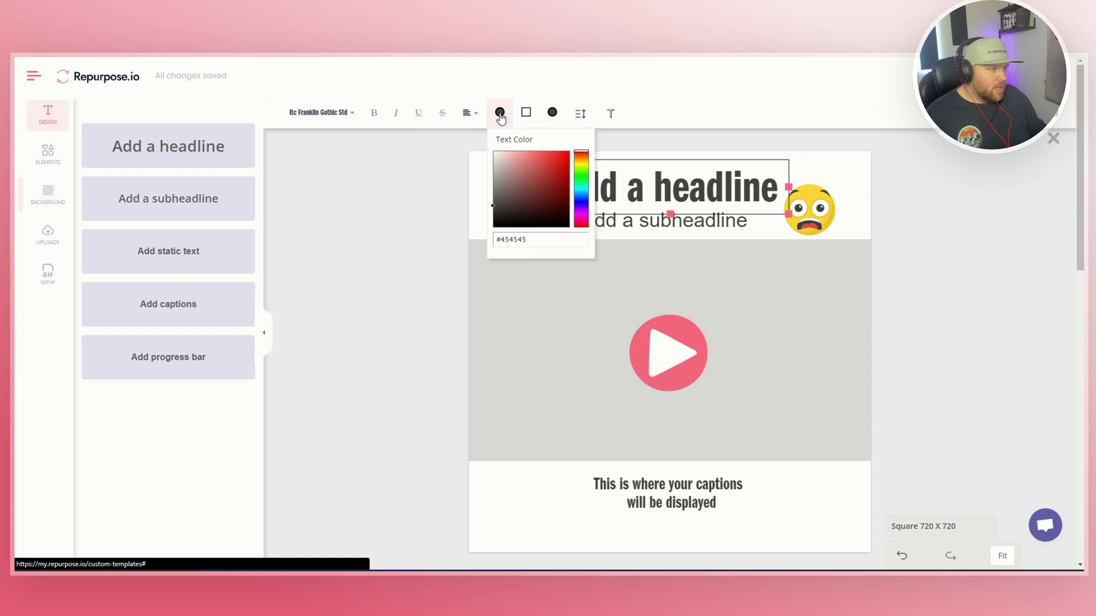
click(552, 114)
click(553, 114)
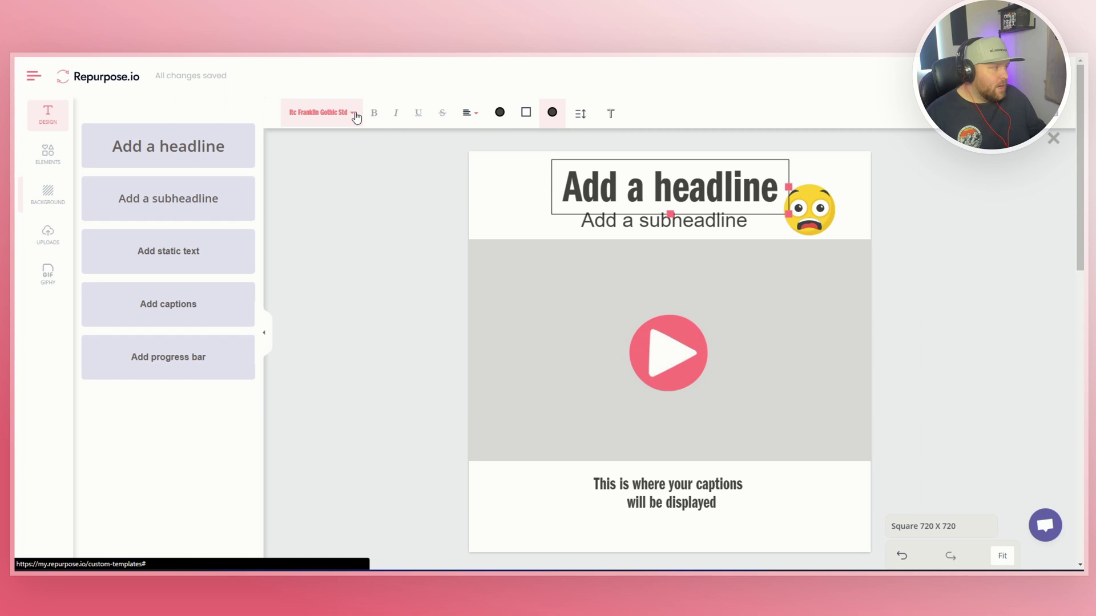
click(903, 270)
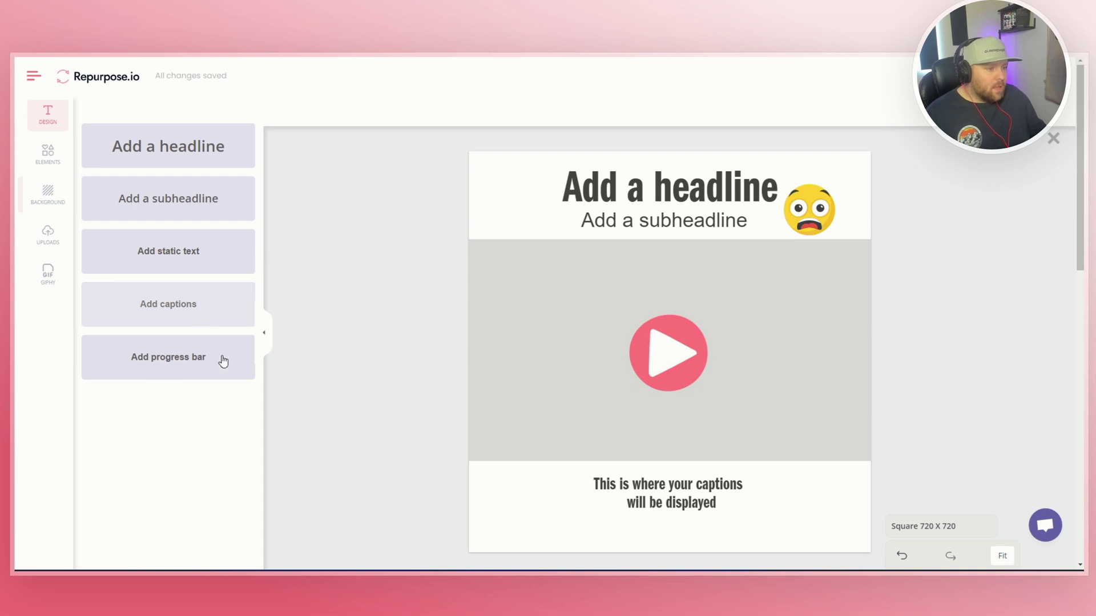
- Add a progress bar beneath the video and recolour it green (#02ff00)
click(238, 371)
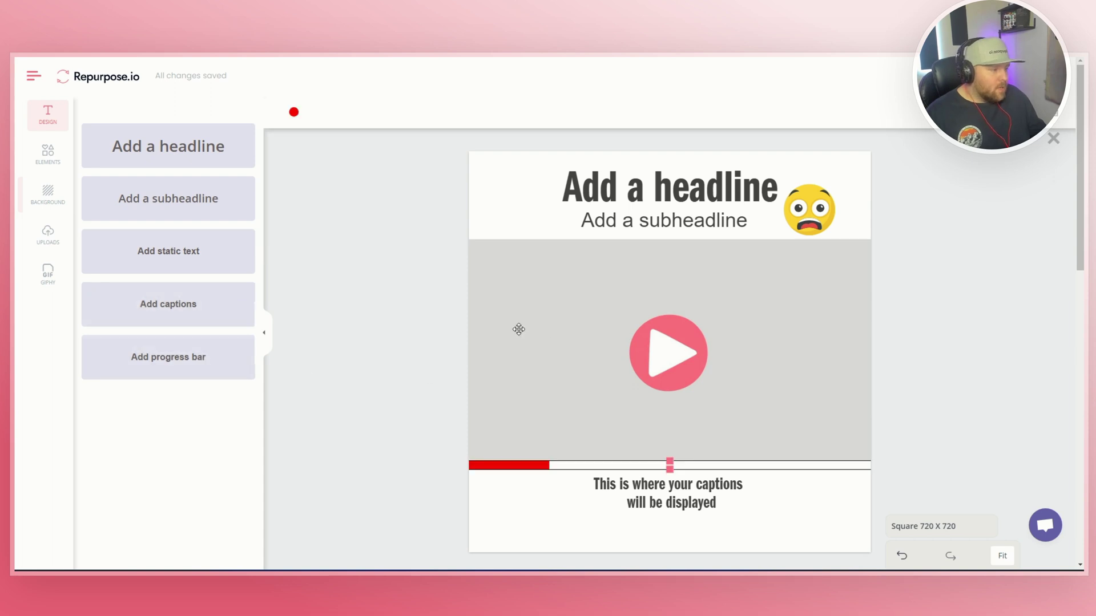
click(294, 111)
click(370, 162)
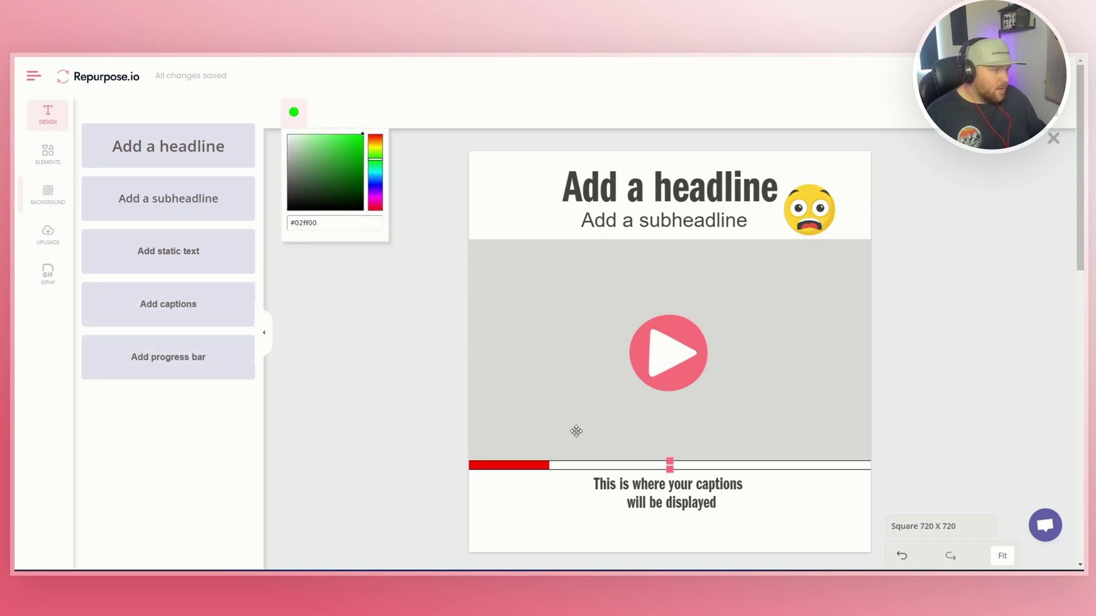
click(547, 516)
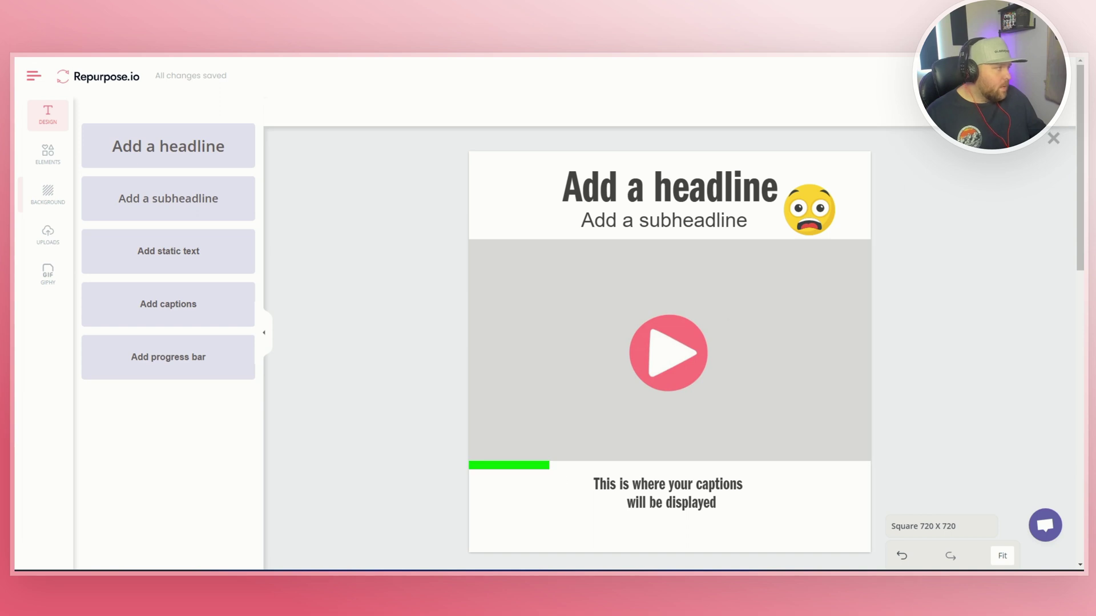
scroll(953, 454, down, 3)
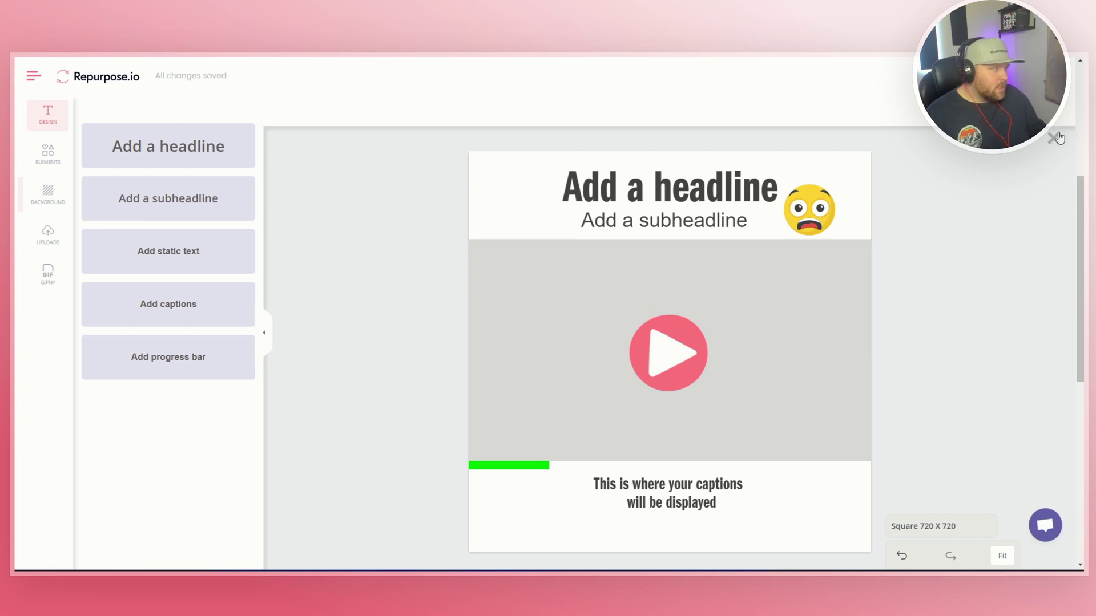
- Exit the template editor to the templates list, then go to Workflows
key(alt+Left)
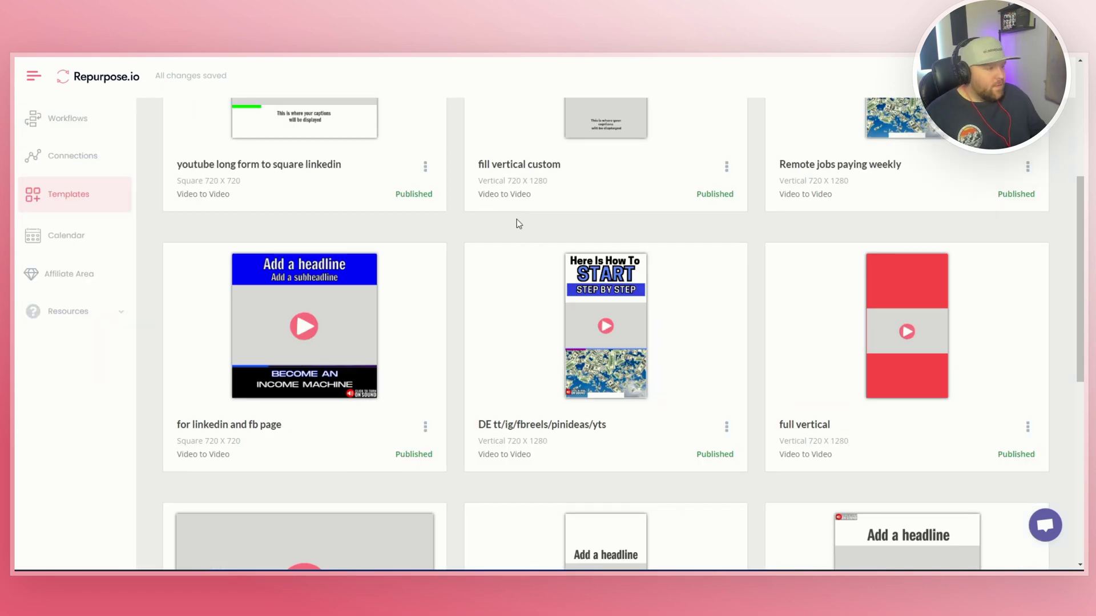
scroll(503, 269, up, 3)
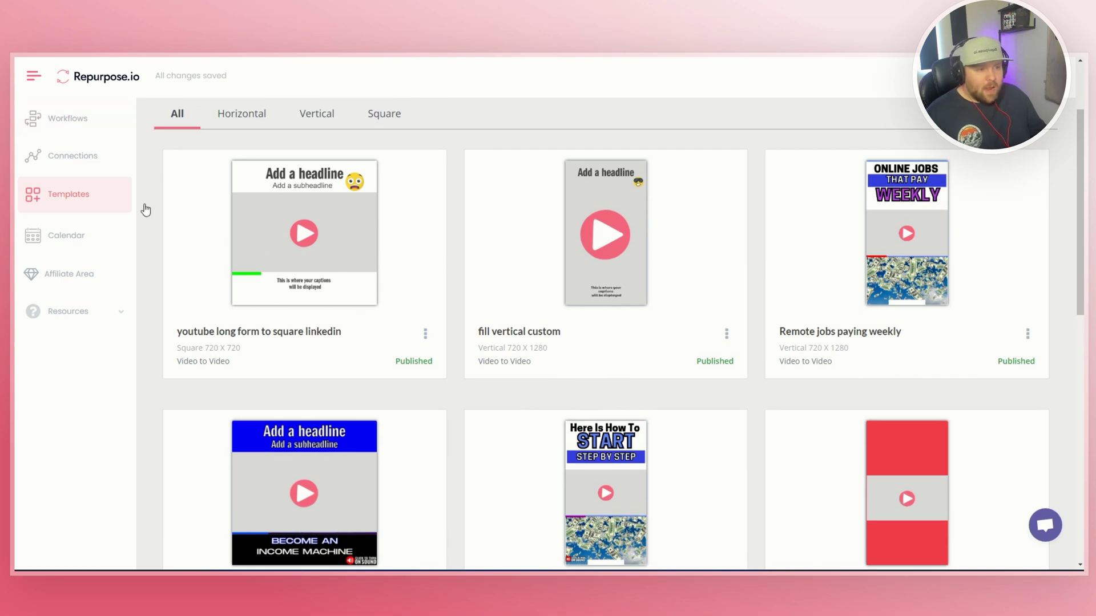
click(70, 130)
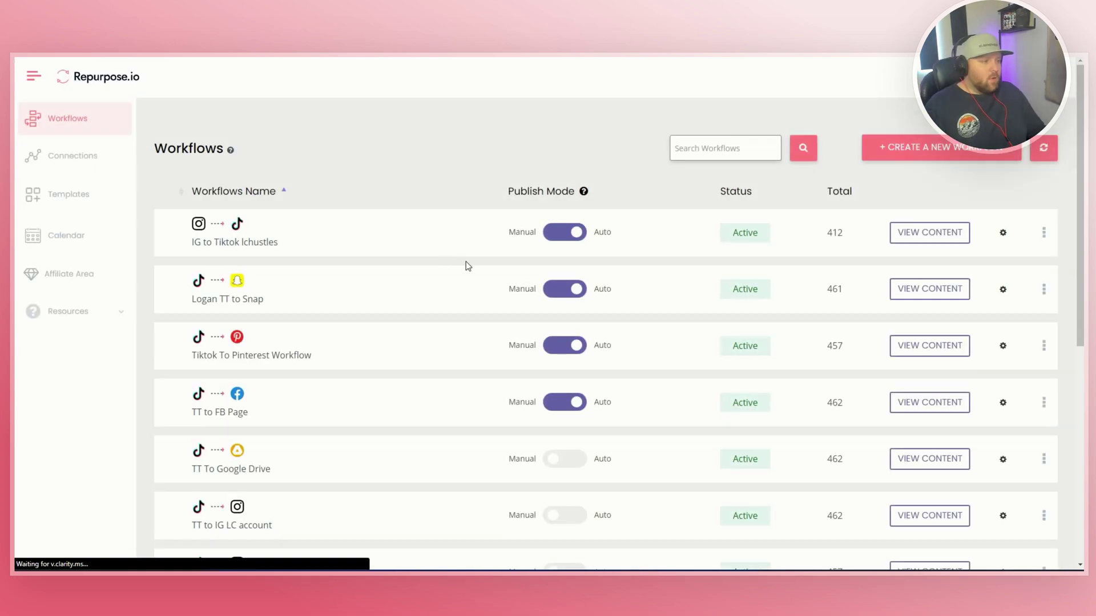
- Scroll through the active workflows, from IG to Tiktok lchustles down to YTS to Tiktok
scroll(451, 274, down, 1)
scroll(446, 293, down, 6)
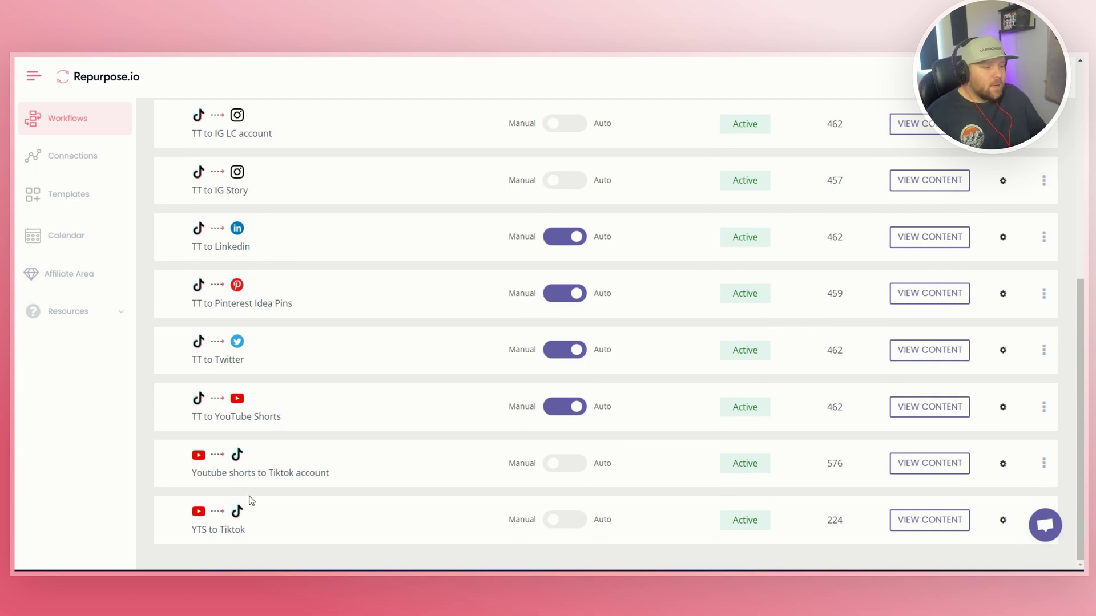
scroll(313, 486, up, 6)
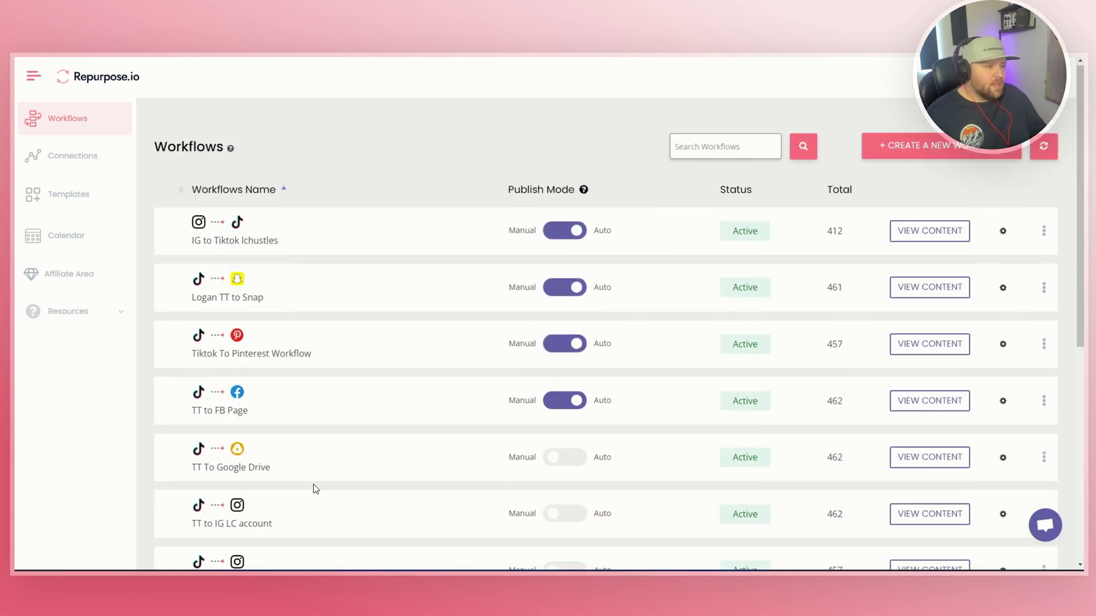
scroll(315, 485, down, 7)
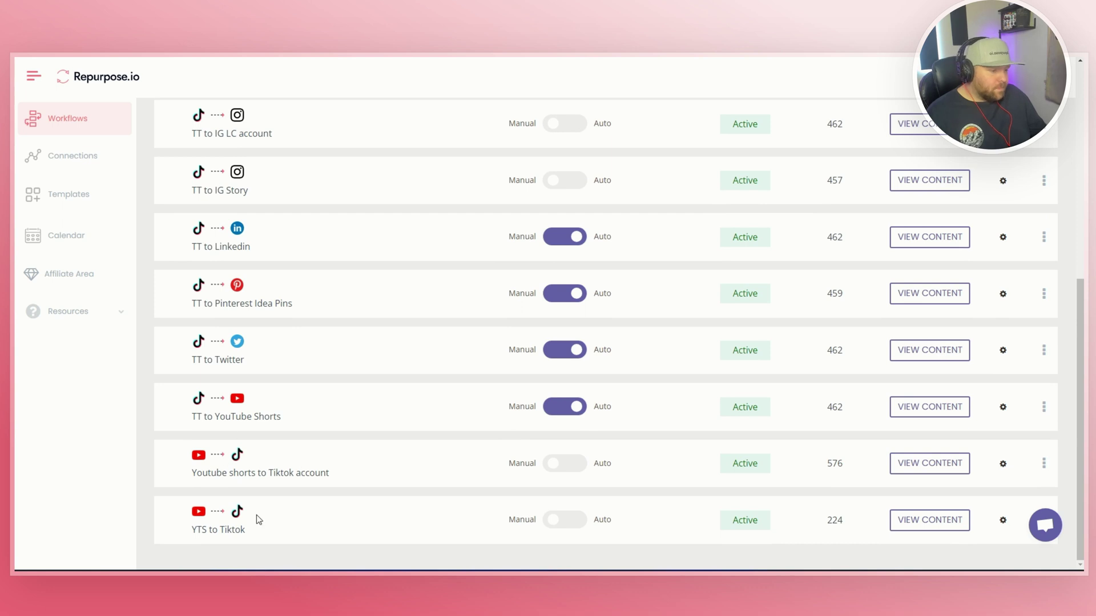
scroll(1019, 398, up, 2)
scroll(1010, 365, up, 5)
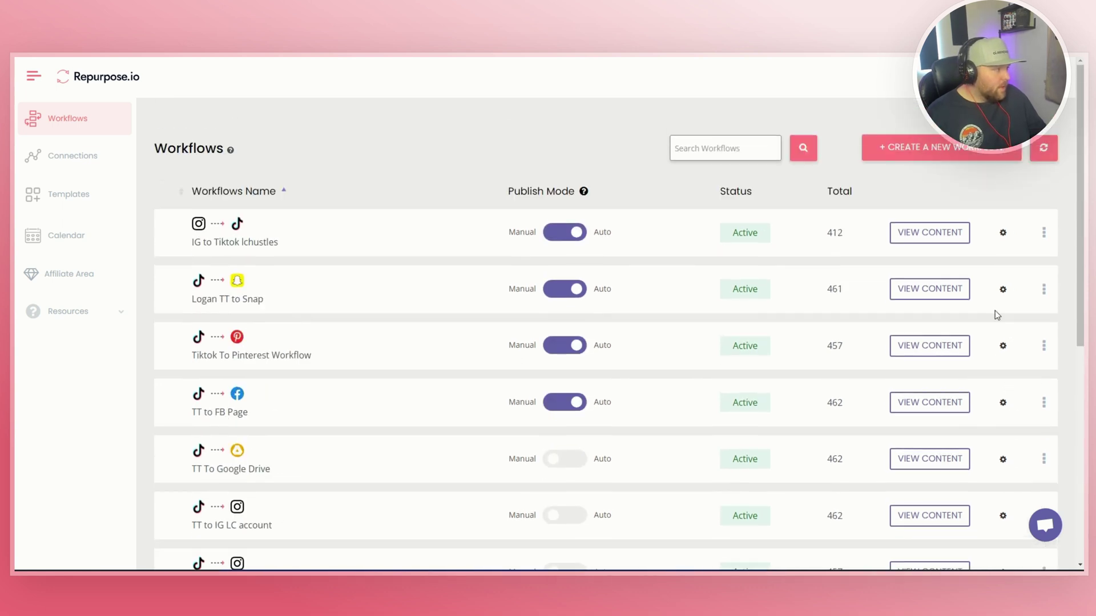
- Start a new workflow named 'youtube long form to instagram' with YouTube Regular Videos as source
click(942, 147)
click(402, 284)
text(yout)
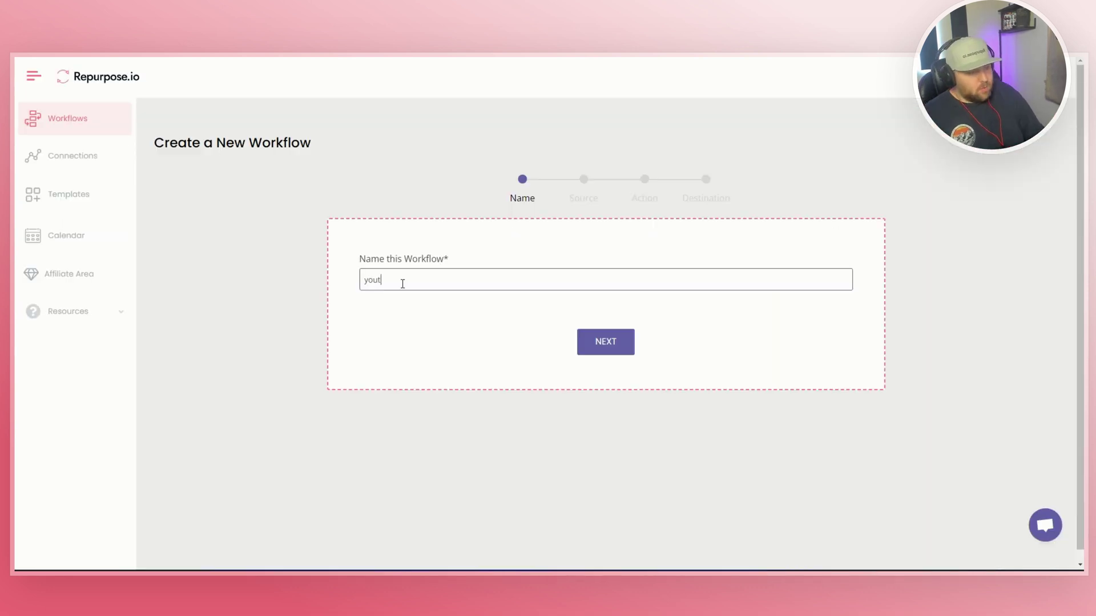
text(ube long form to )
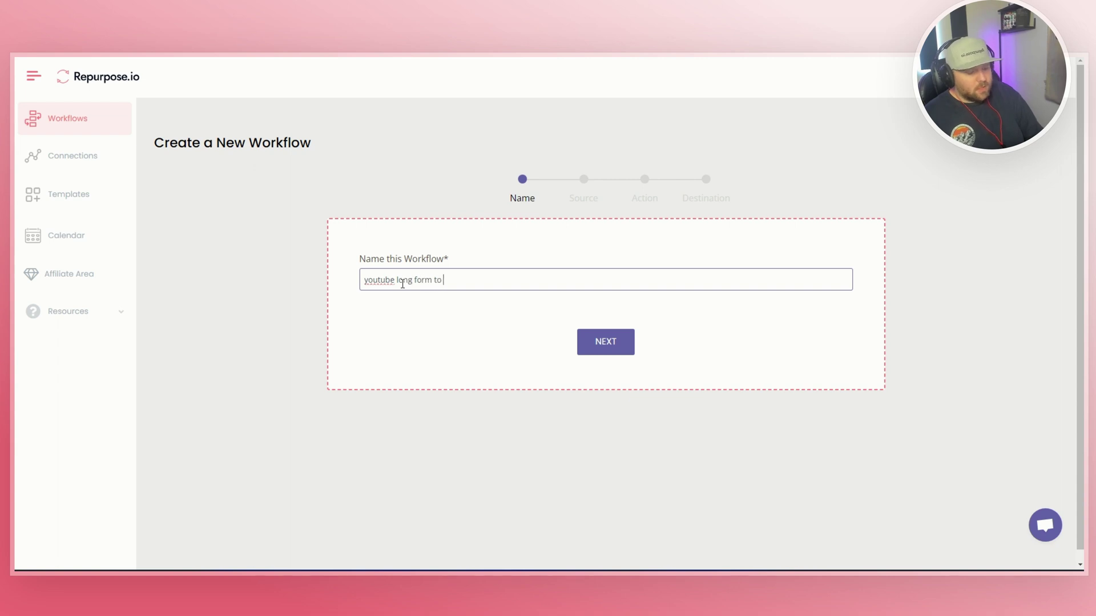
text(instagram)
click(605, 341)
click(461, 279)
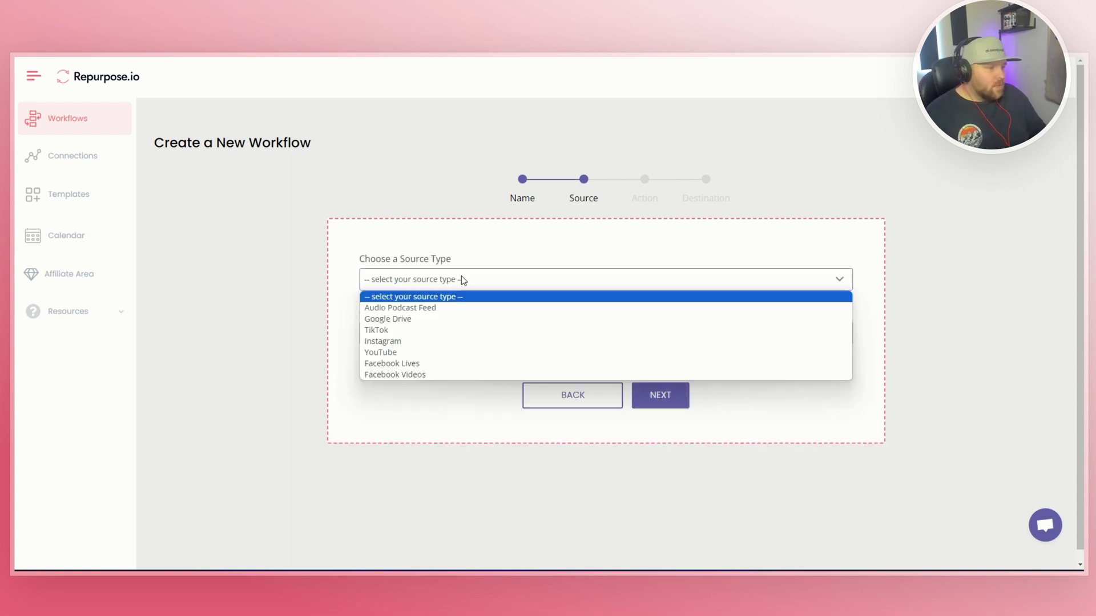
click(438, 352)
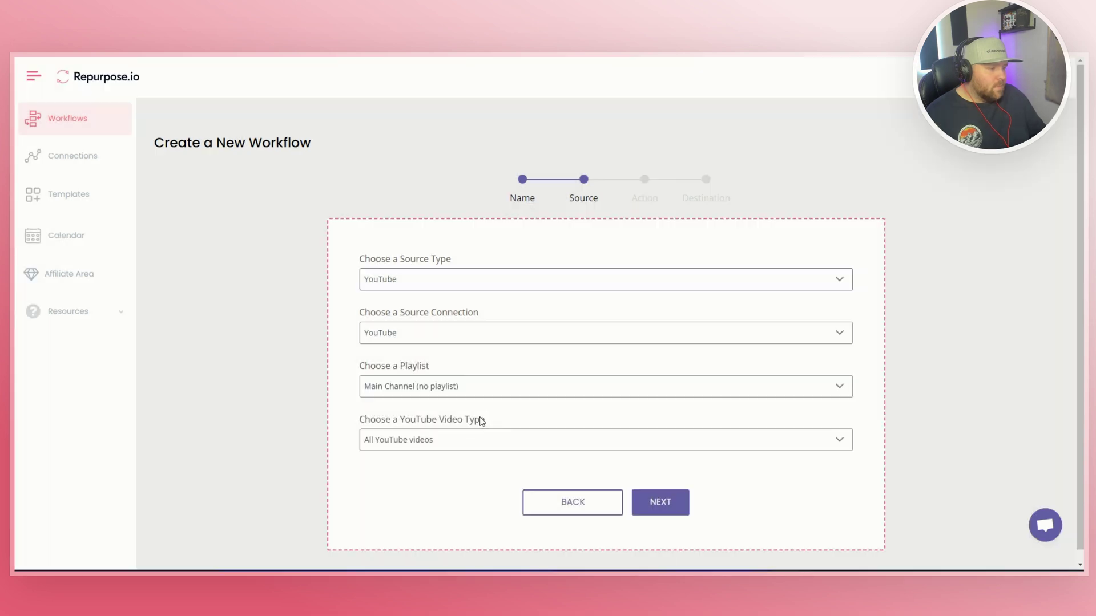
click(470, 442)
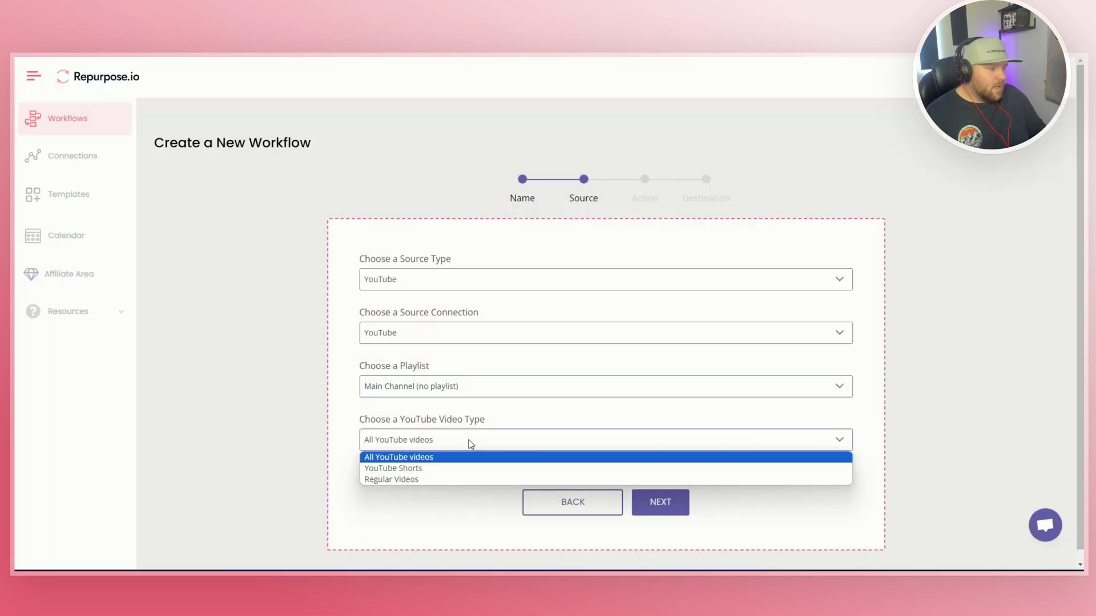
click(450, 479)
click(660, 502)
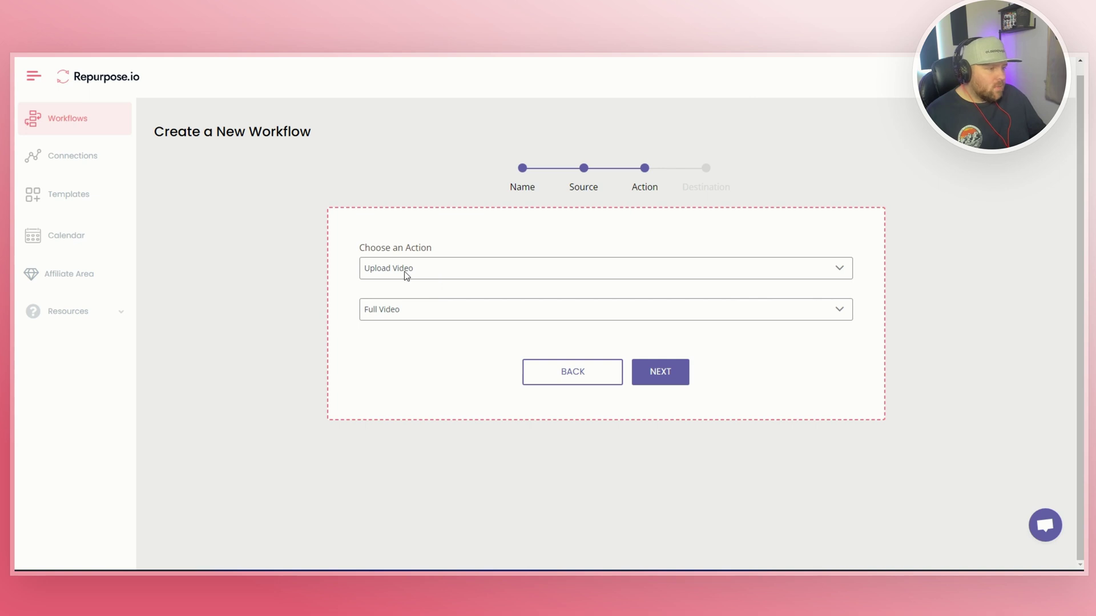
- Upload the Full Video to LinkedIn's Personal Feed and finish the workflow
click(409, 312)
click(410, 310)
click(670, 383)
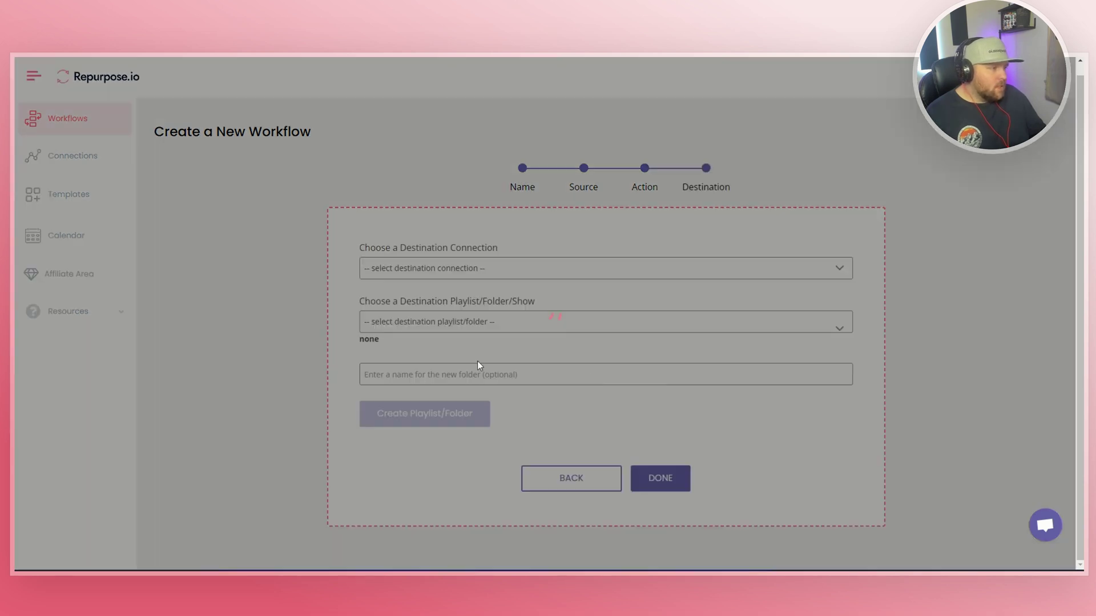
click(428, 268)
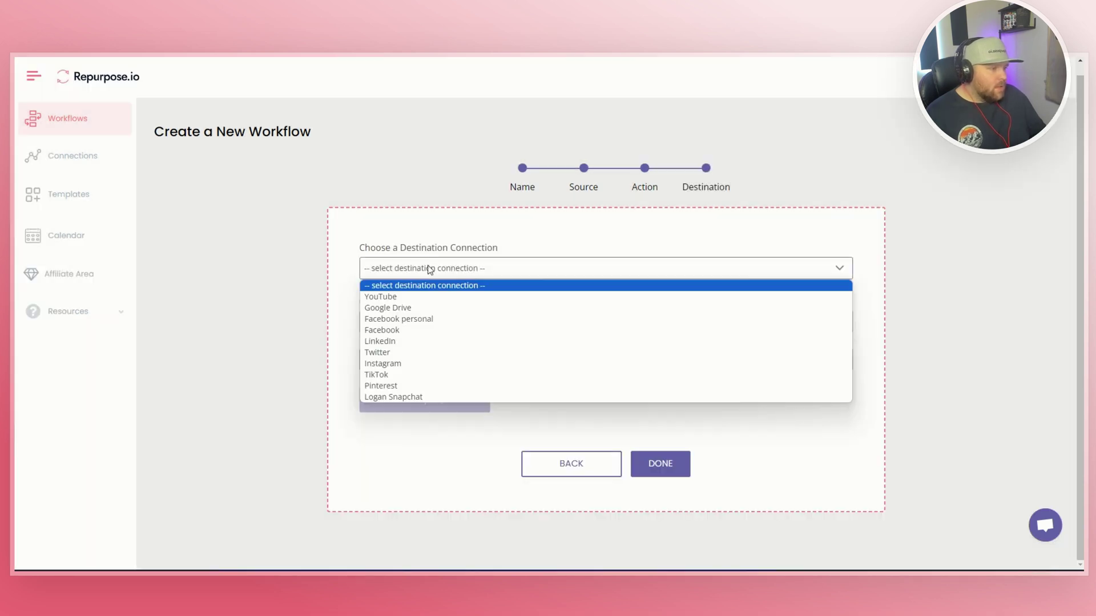
click(414, 341)
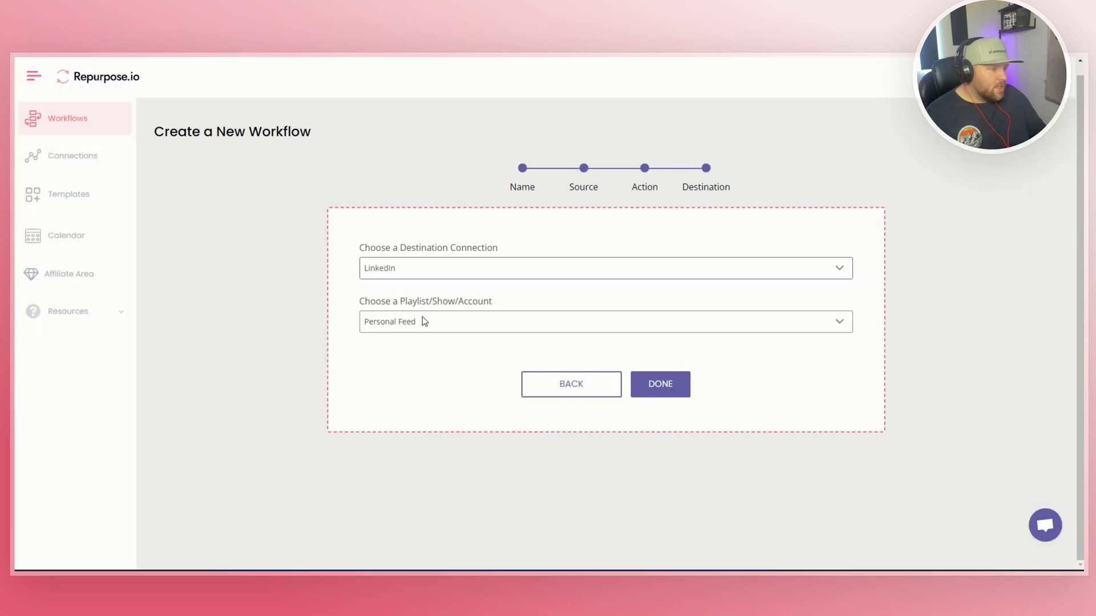
click(424, 321)
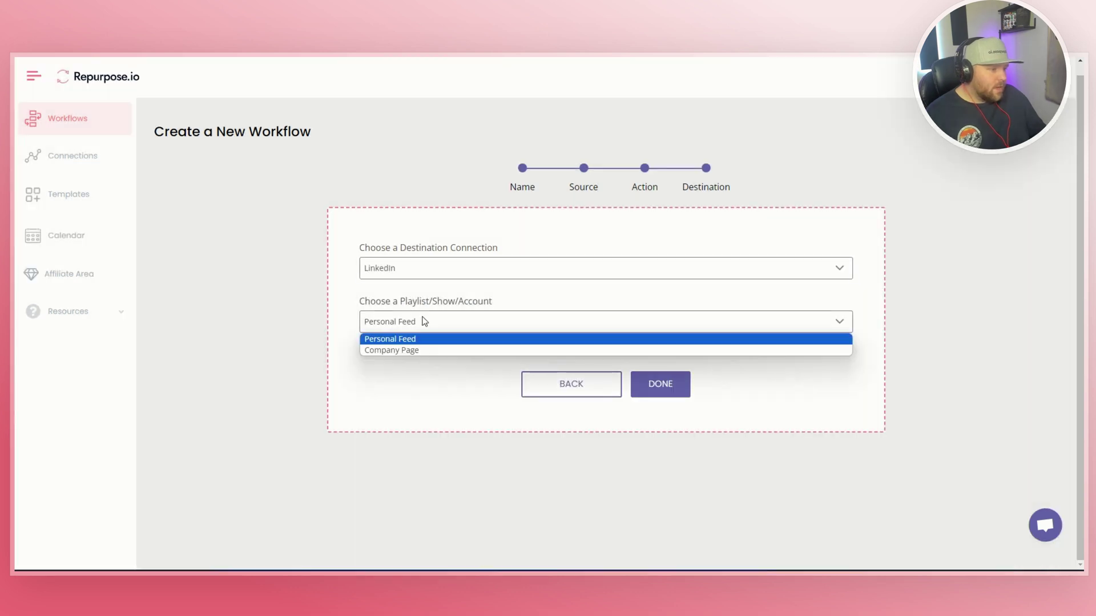
click(425, 321)
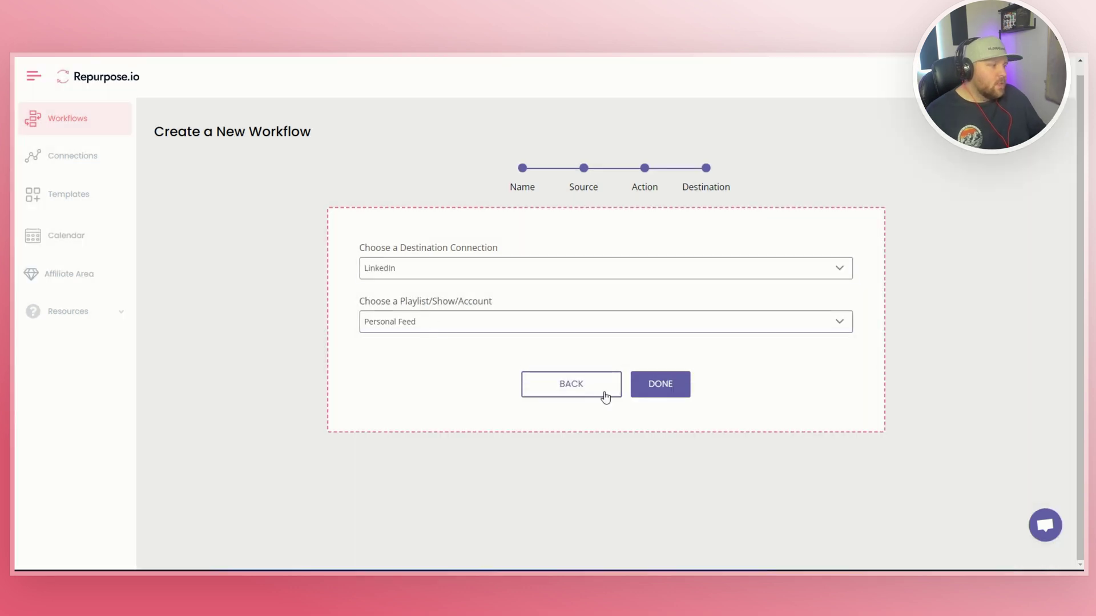
click(666, 392)
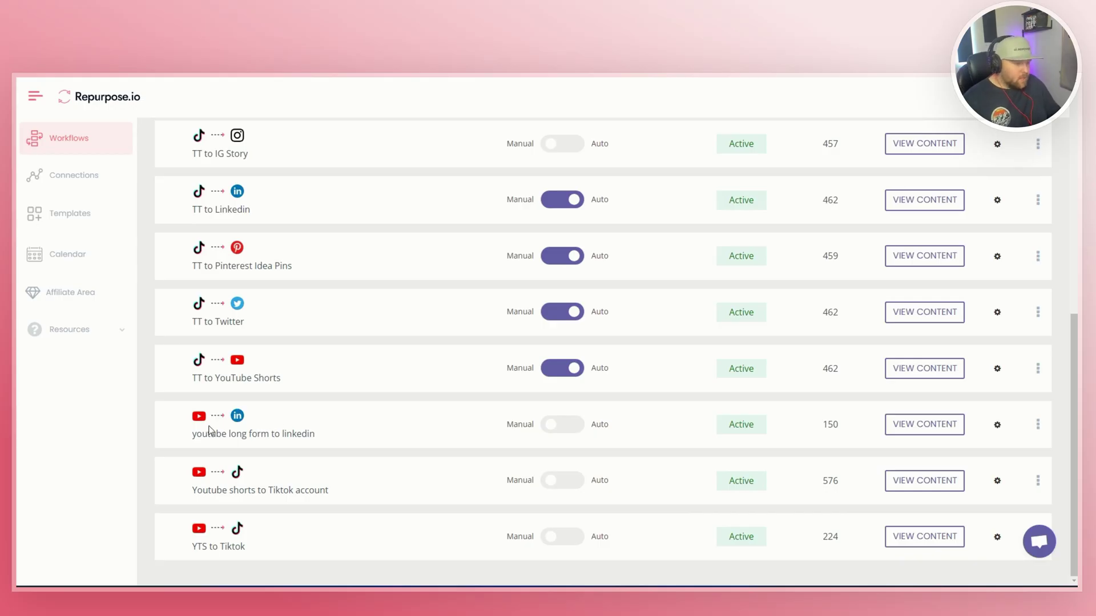
- Open the YouTube To LinkedIn Settings dialog from the workflow's gear icon
drag(194, 434, 340, 433)
click(370, 423)
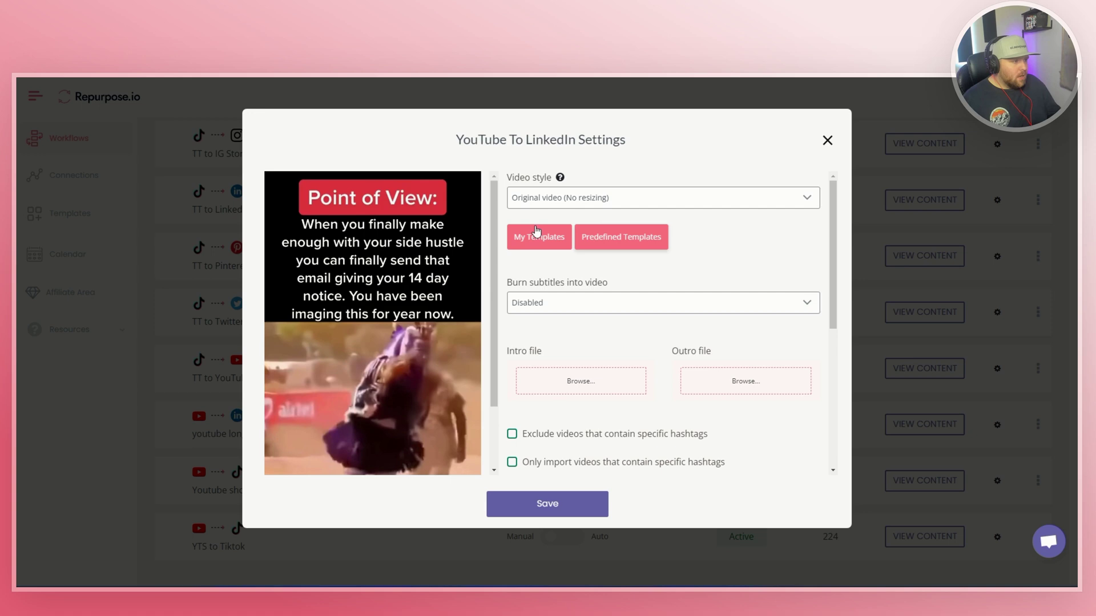
- Switch the video style to Square and apply the 'youtube long form to square linkedin' template
click(607, 204)
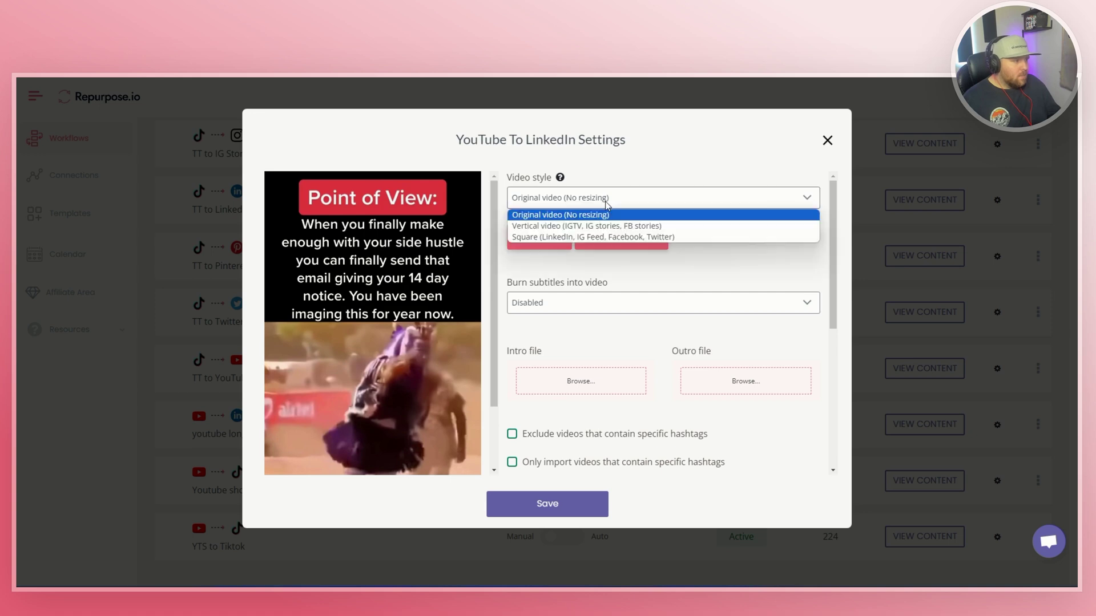
click(599, 237)
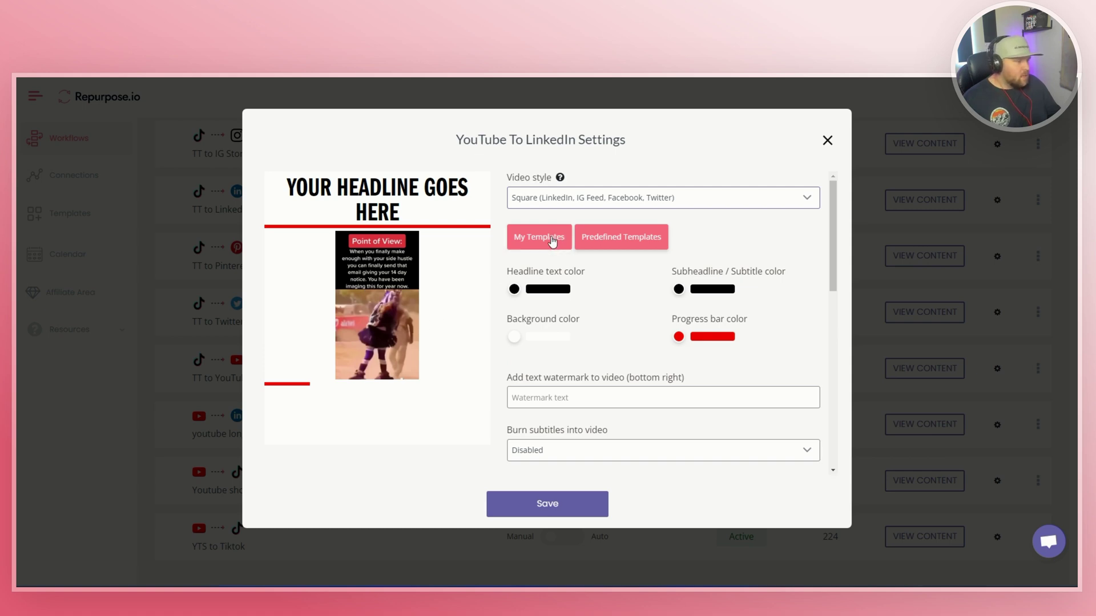
click(552, 242)
click(429, 242)
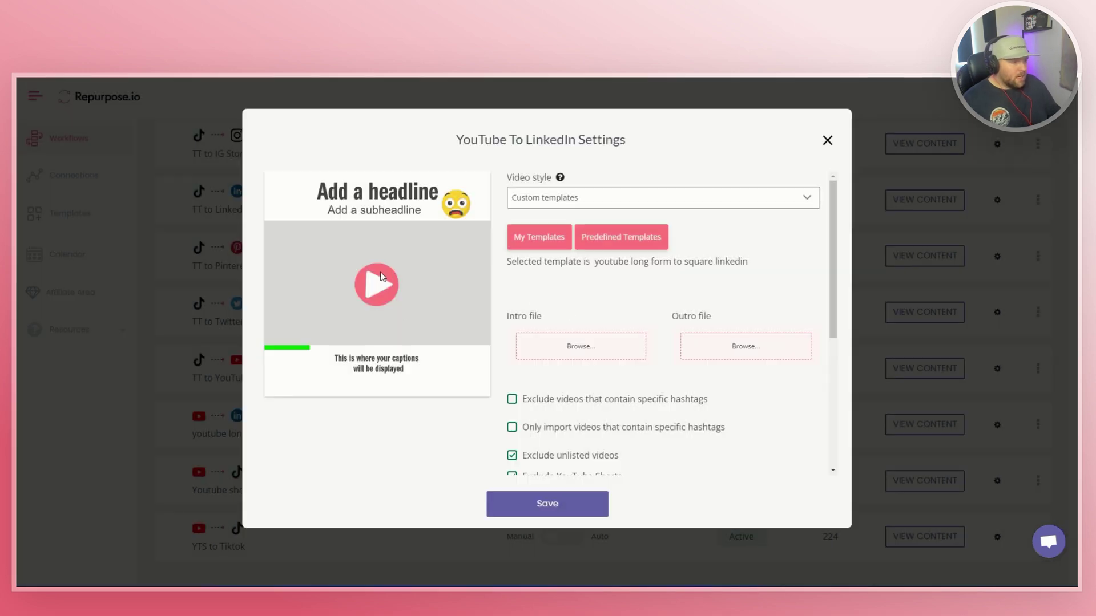
- Browse the Predefined Templates gallery, then close it
scroll(574, 329, down, 1)
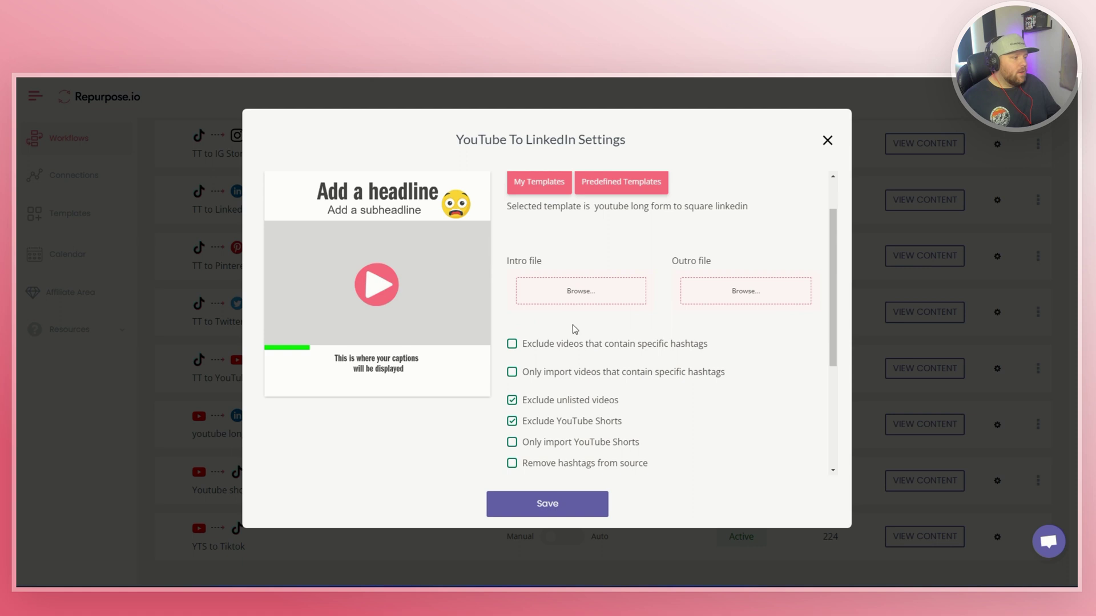
scroll(665, 331, down, 2)
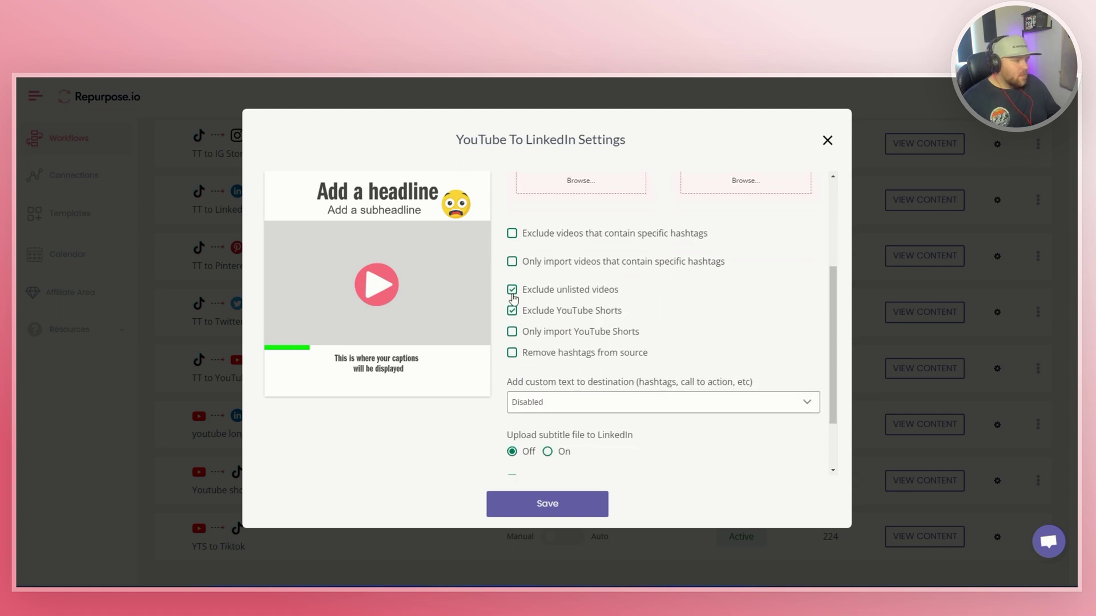
scroll(559, 335, down, 2)
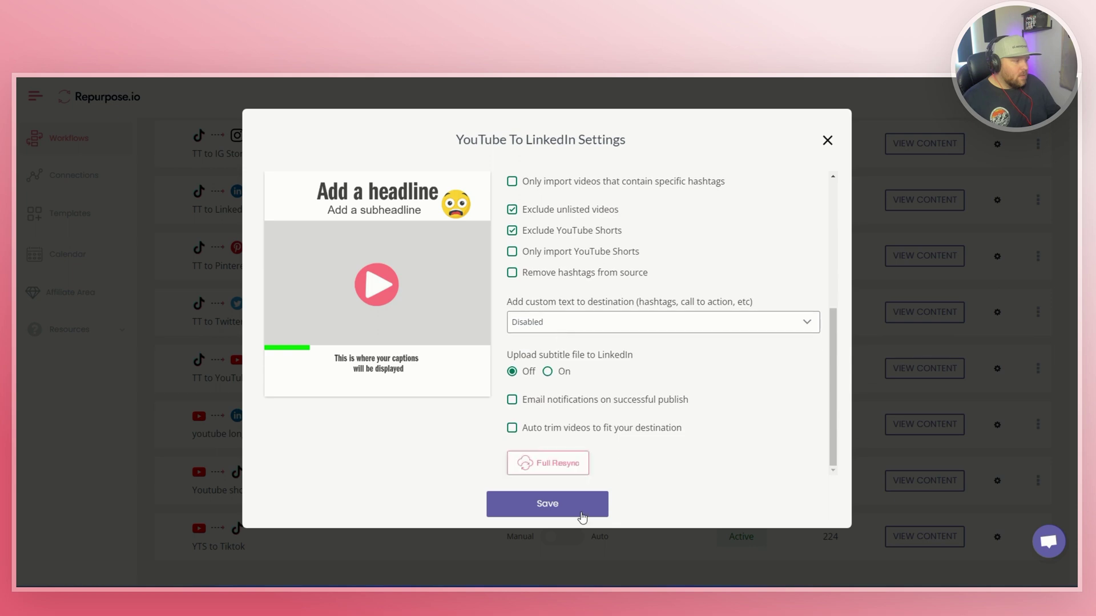
scroll(546, 275, up, 4)
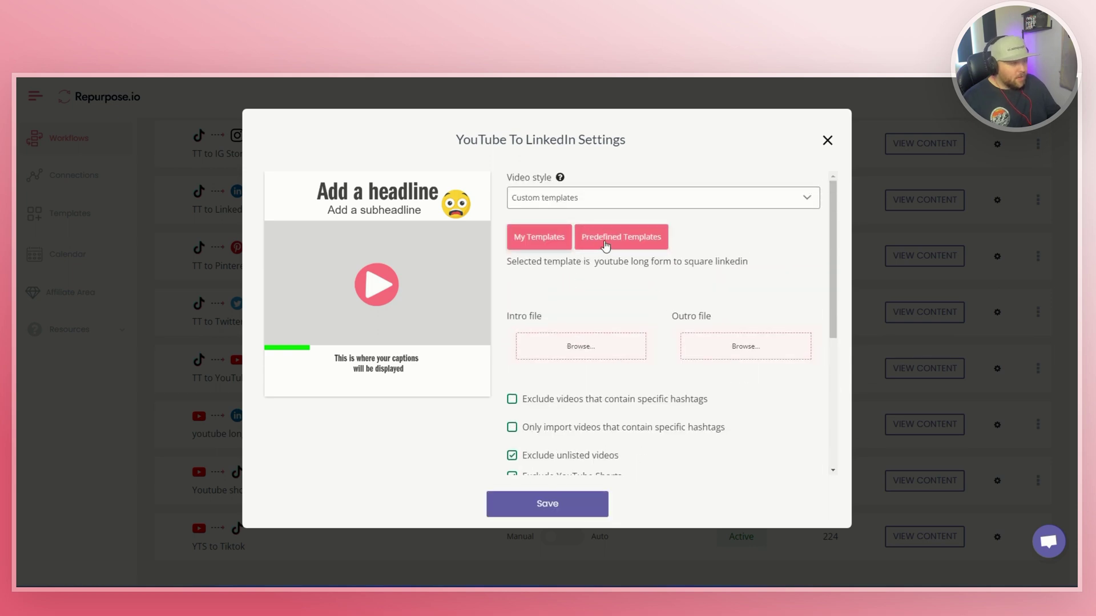
click(606, 245)
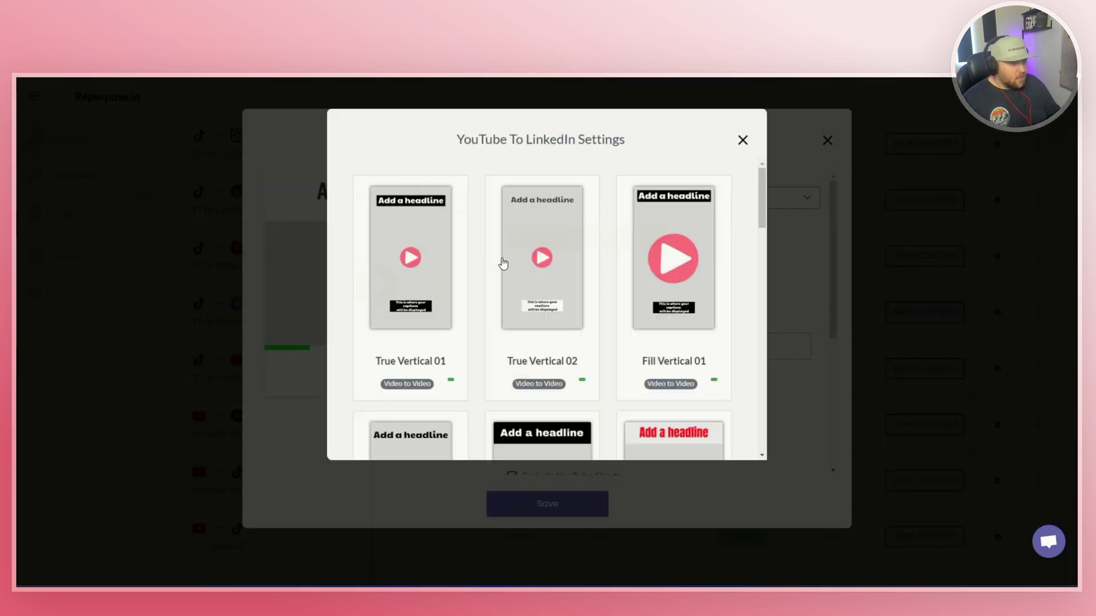
scroll(514, 268, down, 4)
scroll(656, 183, down, 6)
click(743, 140)
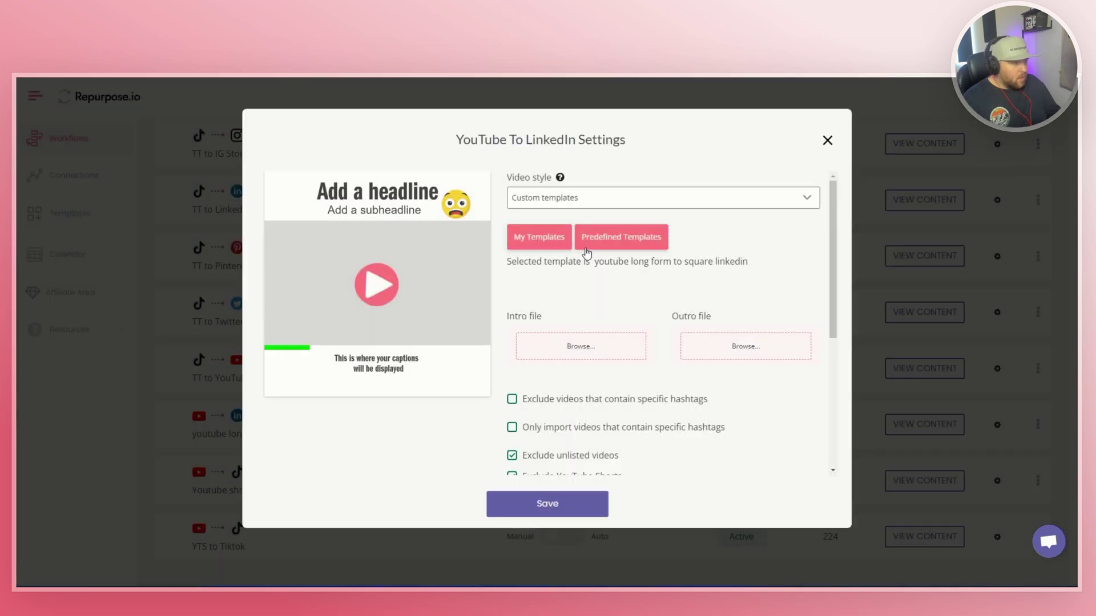
- Look over the saved templates once more, then save the workflow settings
click(559, 241)
scroll(550, 289, down, 8)
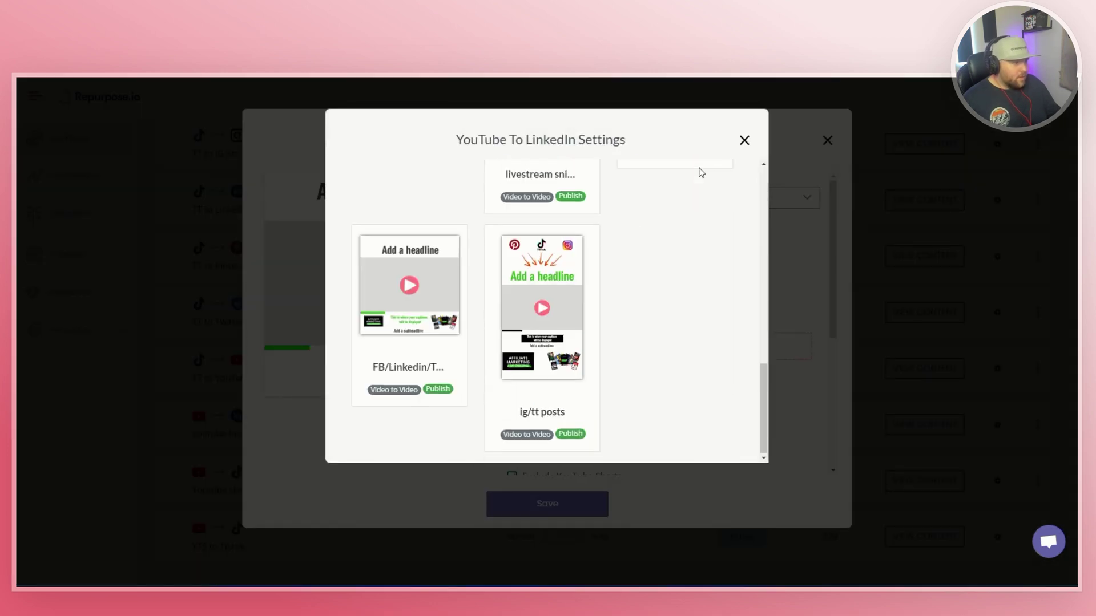
click(744, 140)
click(583, 502)
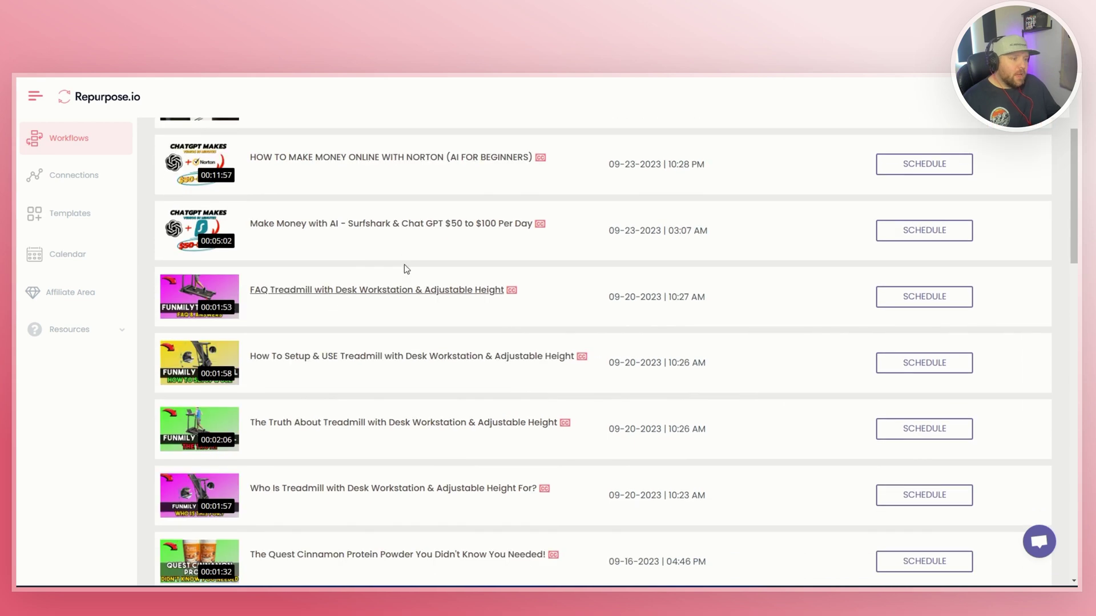
scroll(400, 326, down, 8)
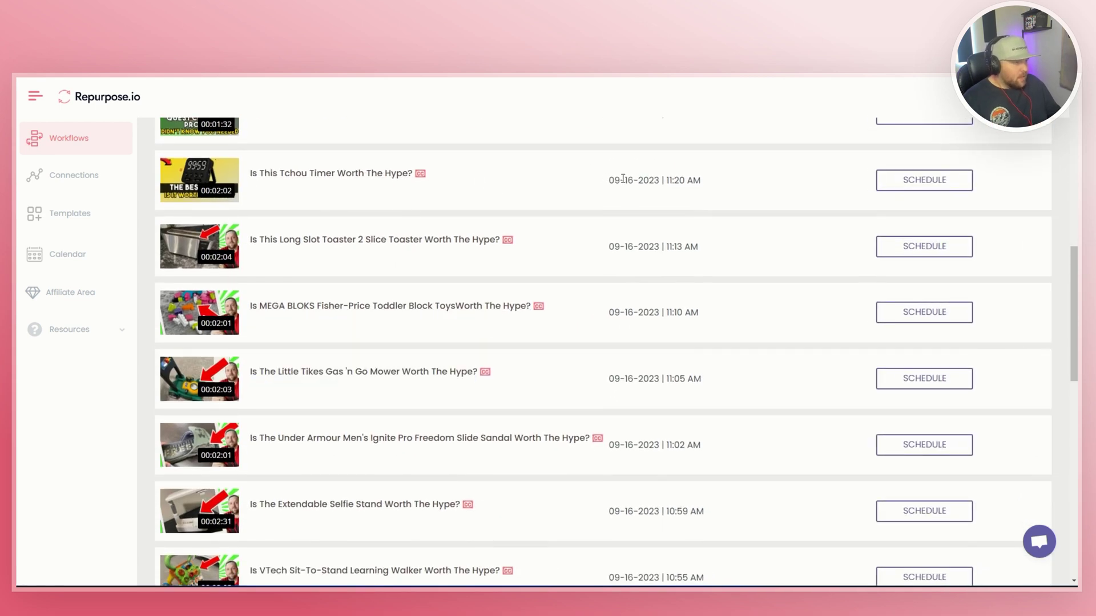
- Preview 'Is This Tchou Timer Worth The Hype?' in the square template, check its headline fields, and open the October 2023 scheduling calendar
click(946, 181)
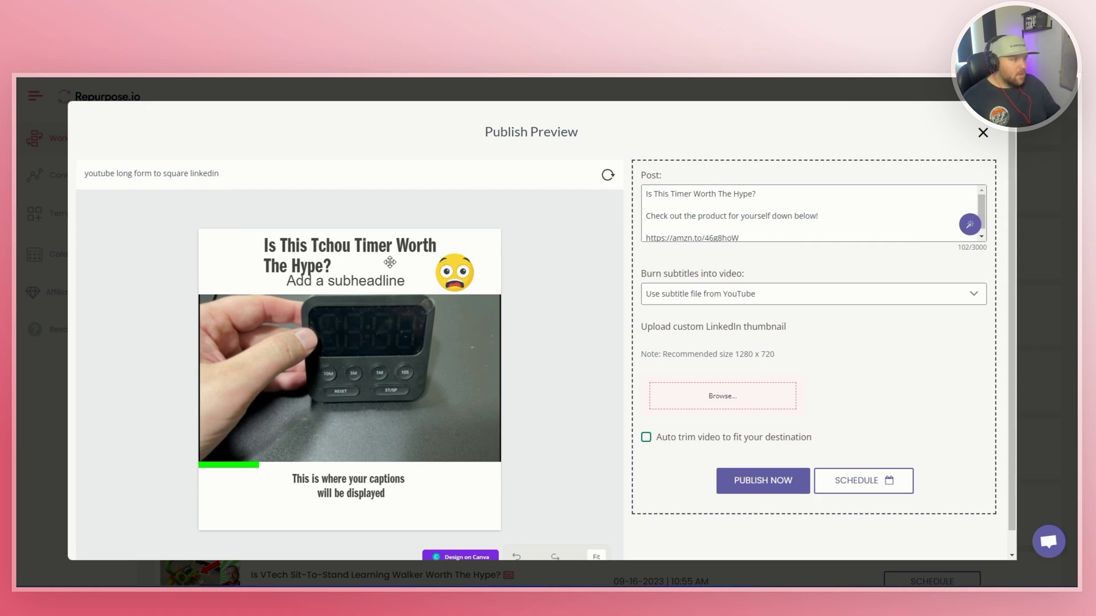
scroll(757, 226, down, 1)
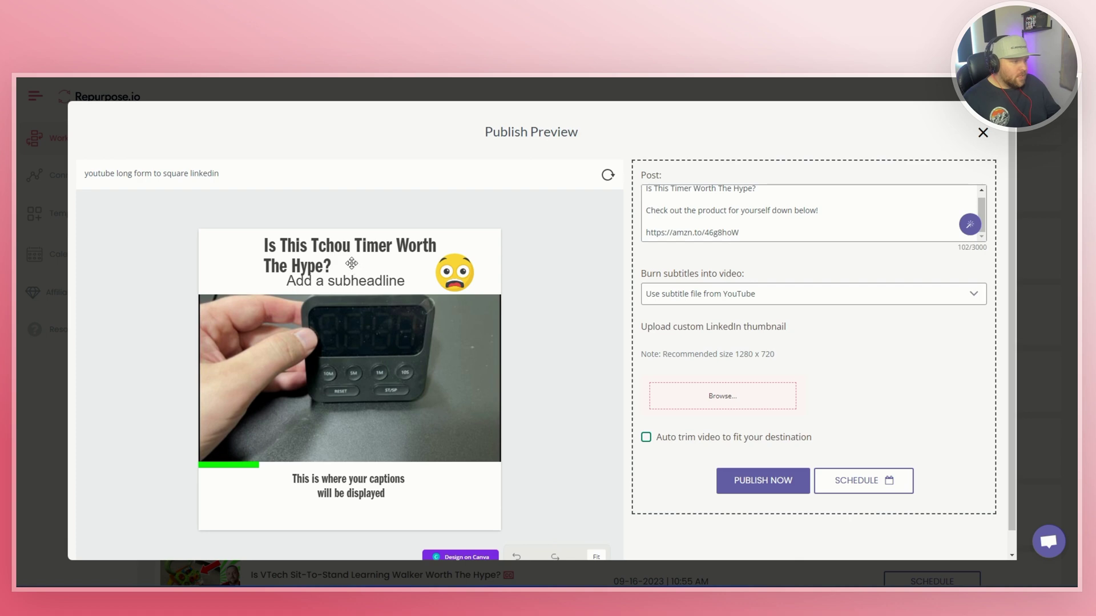
click(335, 252)
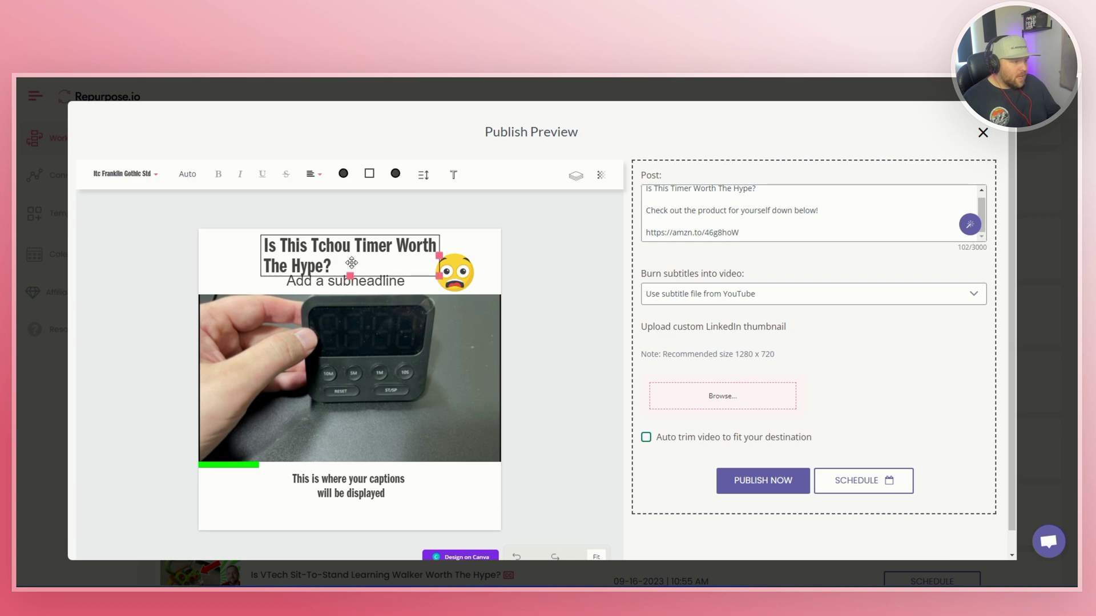
click(379, 282)
click(376, 258)
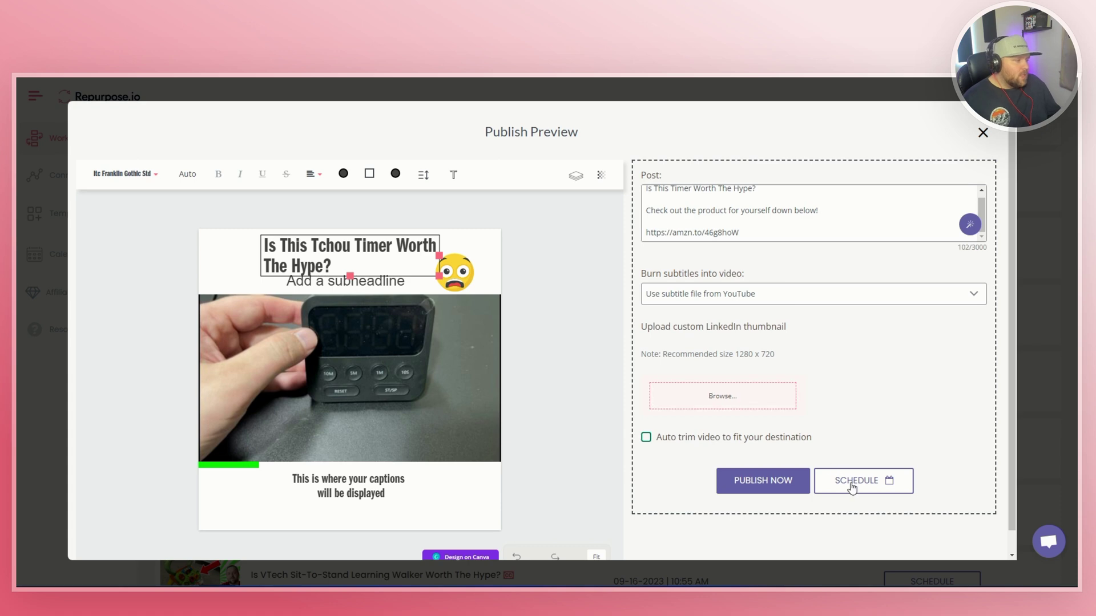
click(766, 484)
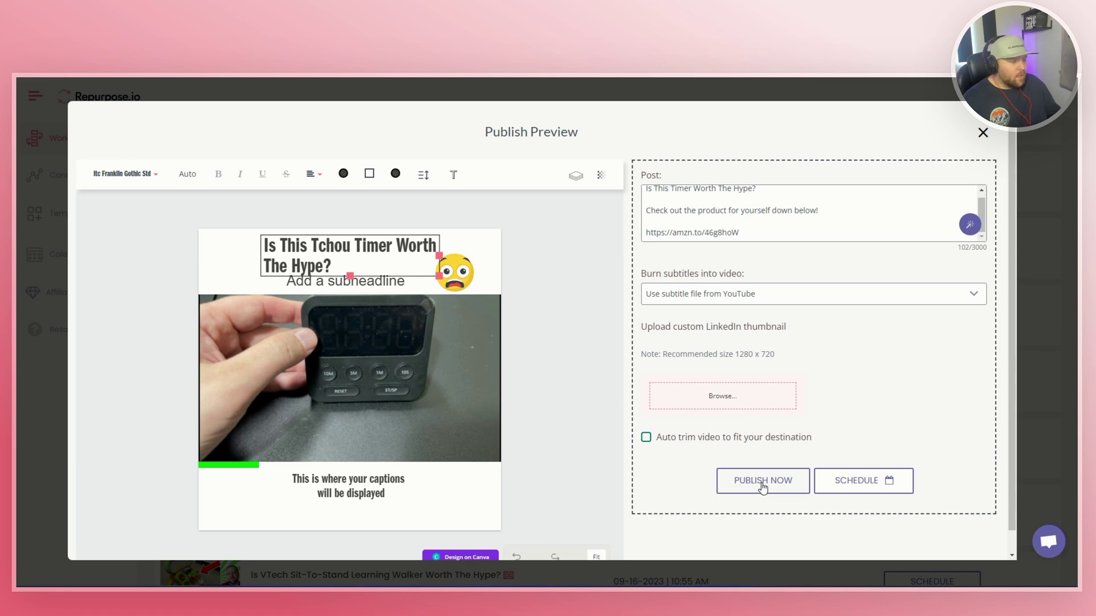
click(854, 479)
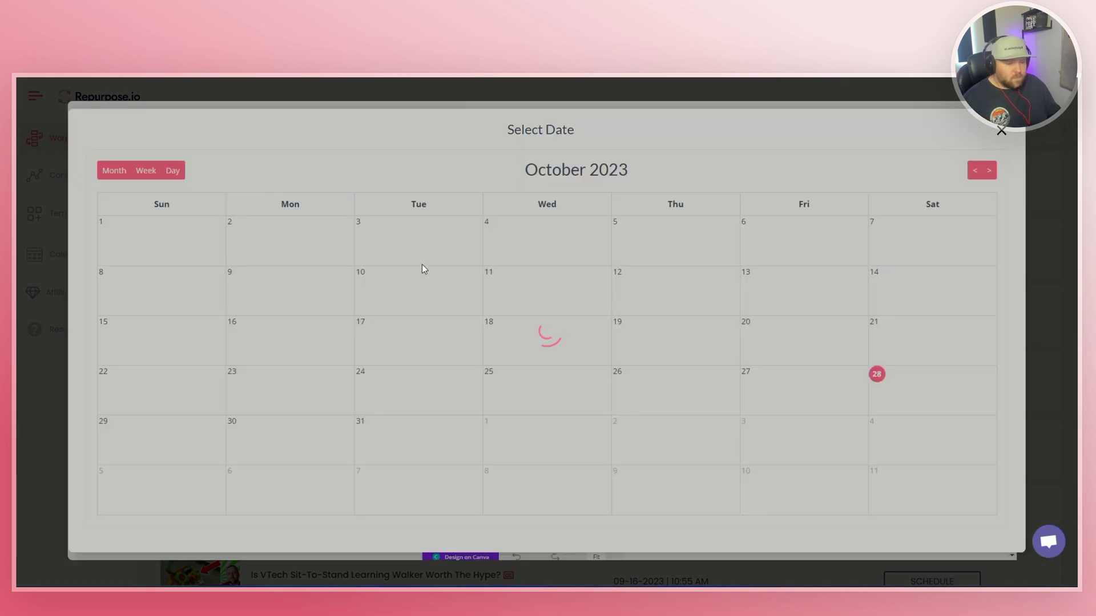
scroll(575, 415, down, 10)
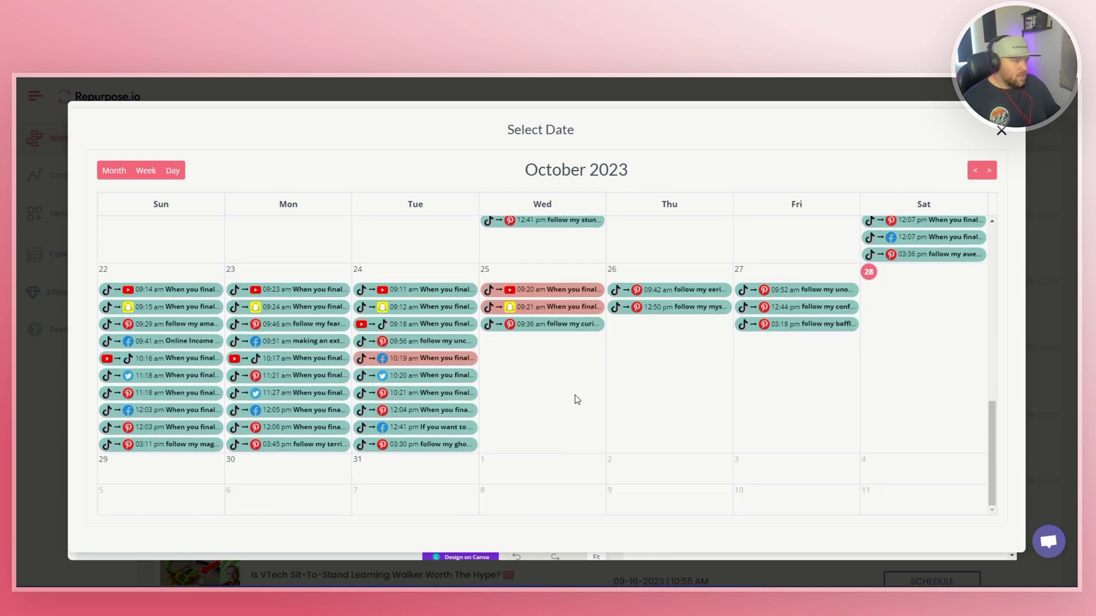
scroll(582, 398, up, 1)
scroll(597, 406, down, 1)
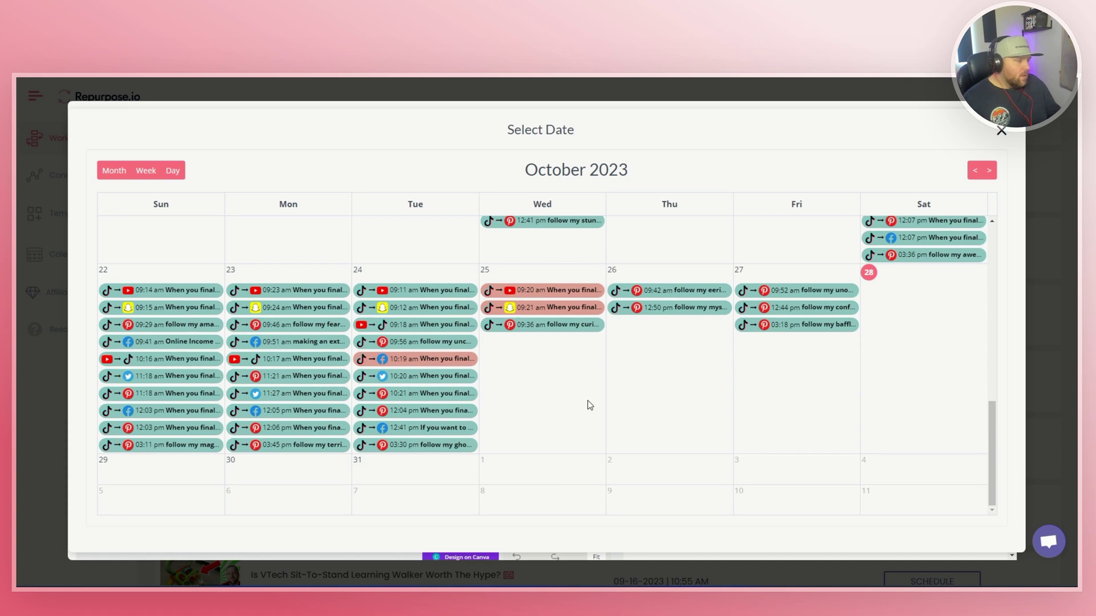
click(166, 471)
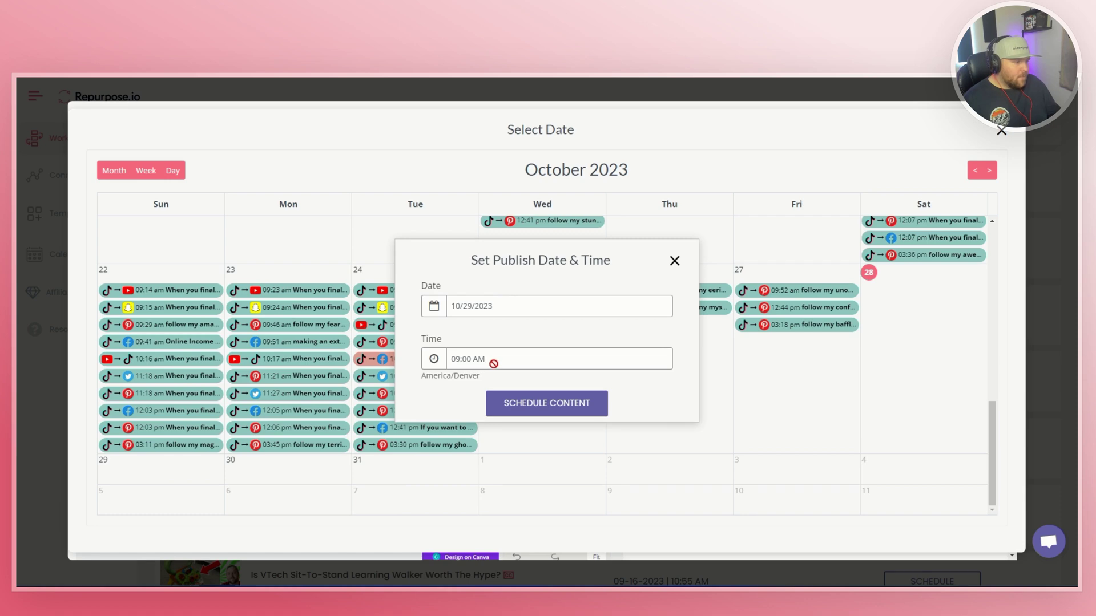
click(529, 398)
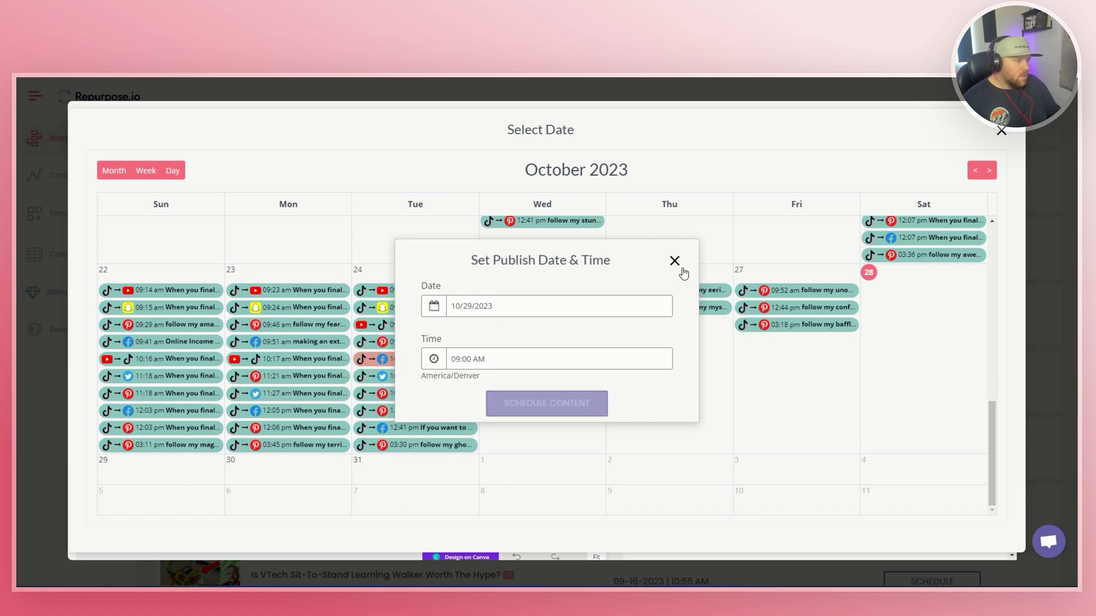
click(675, 261)
click(998, 132)
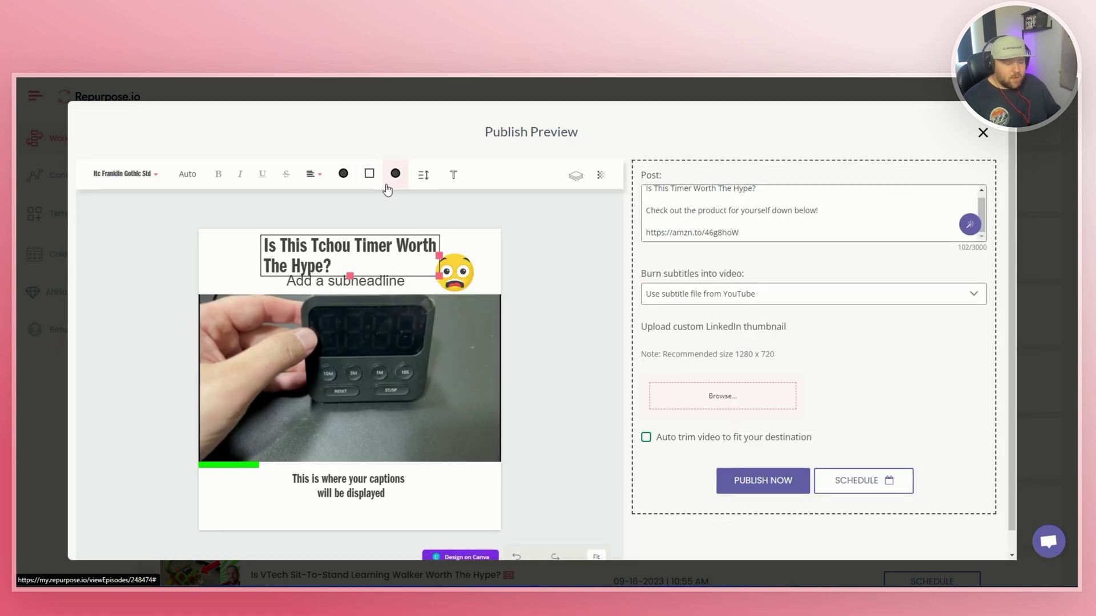
scroll(428, 377, down, 1)
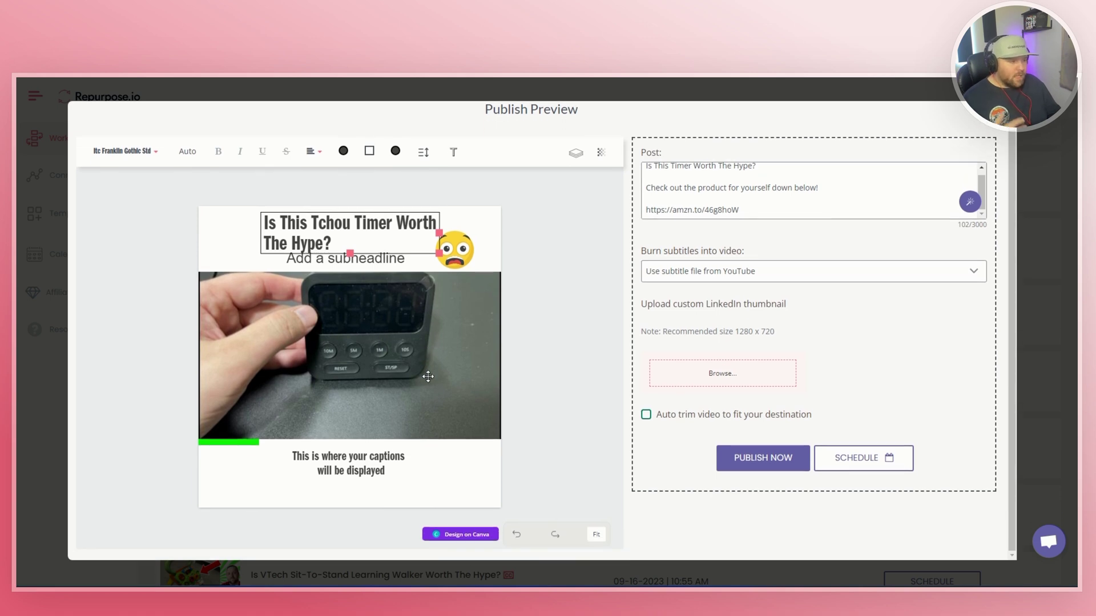